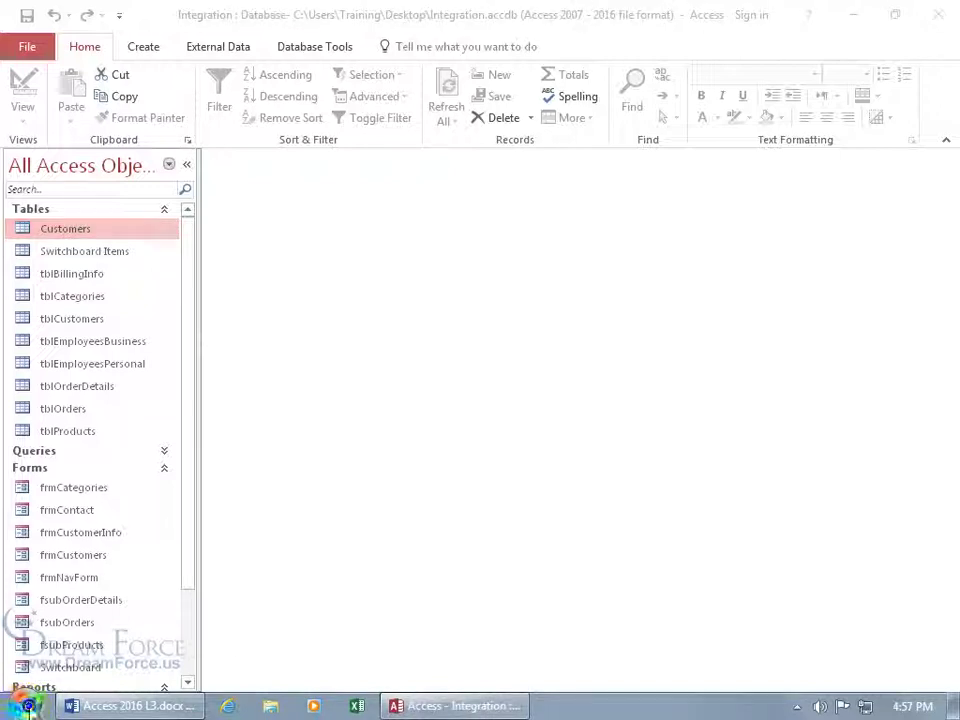
Open the C:\Program Files\Microsoft Office folder in Windows Explorer
right_click(30, 710)
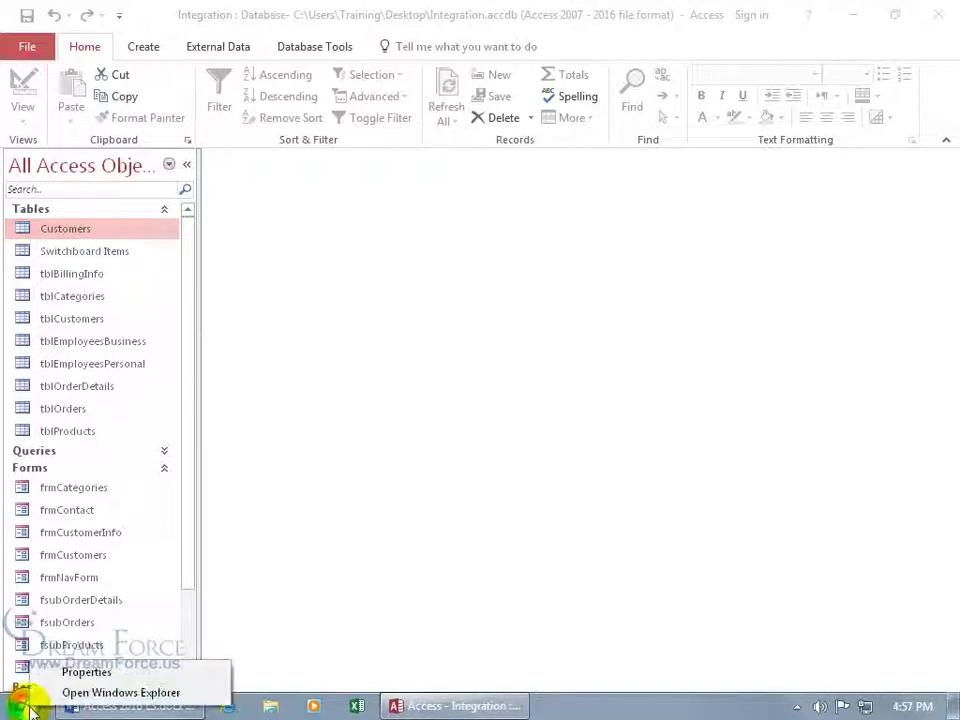
click(106, 695)
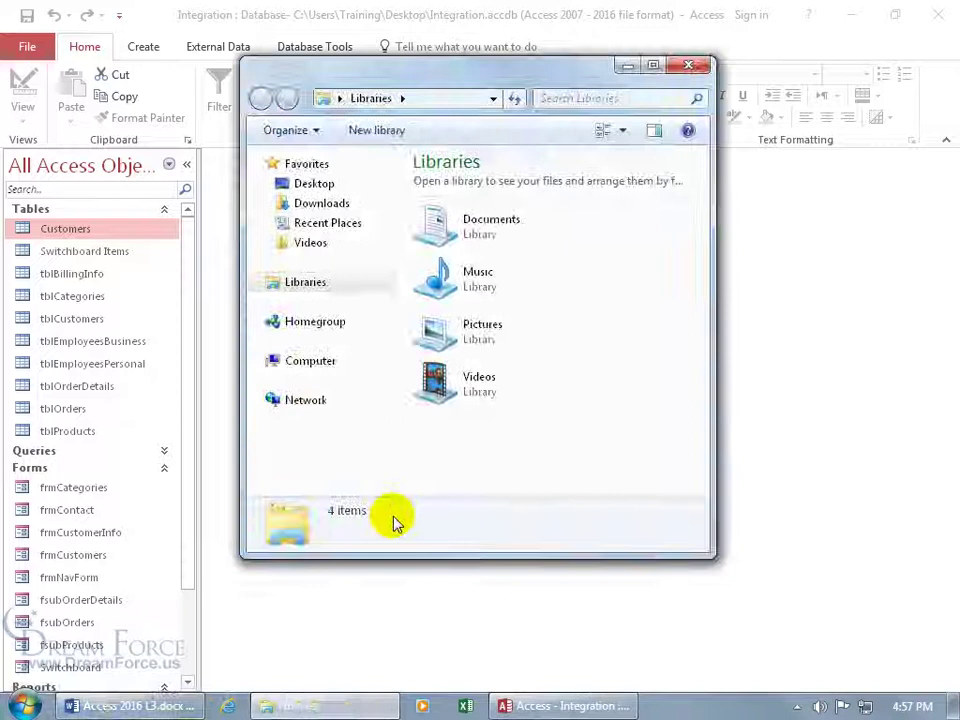
click(318, 364)
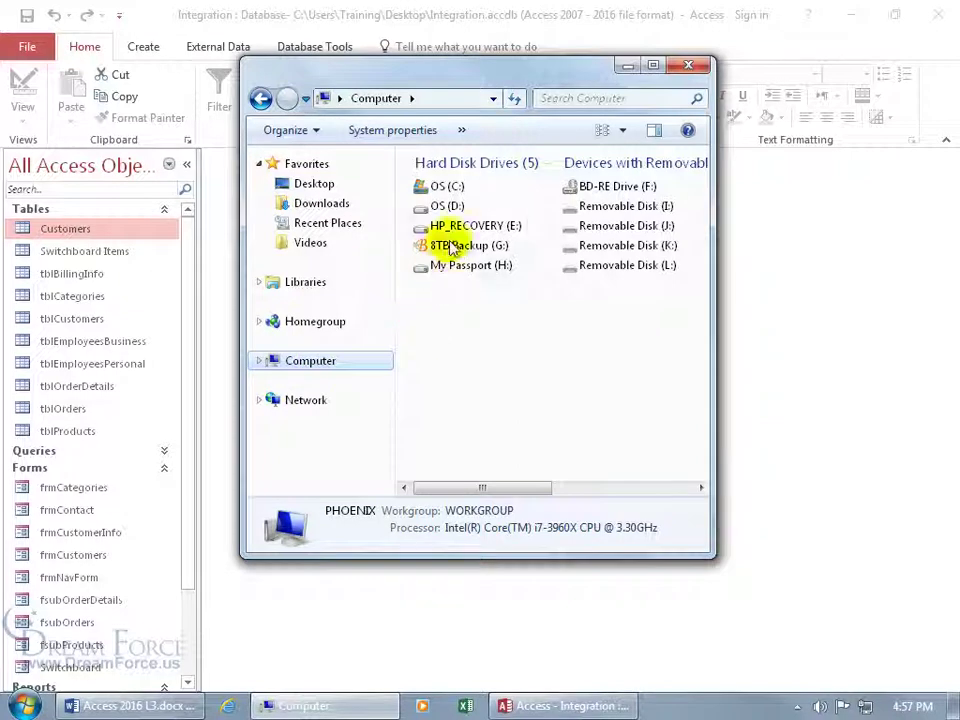
click(450, 188)
double_click(450, 188)
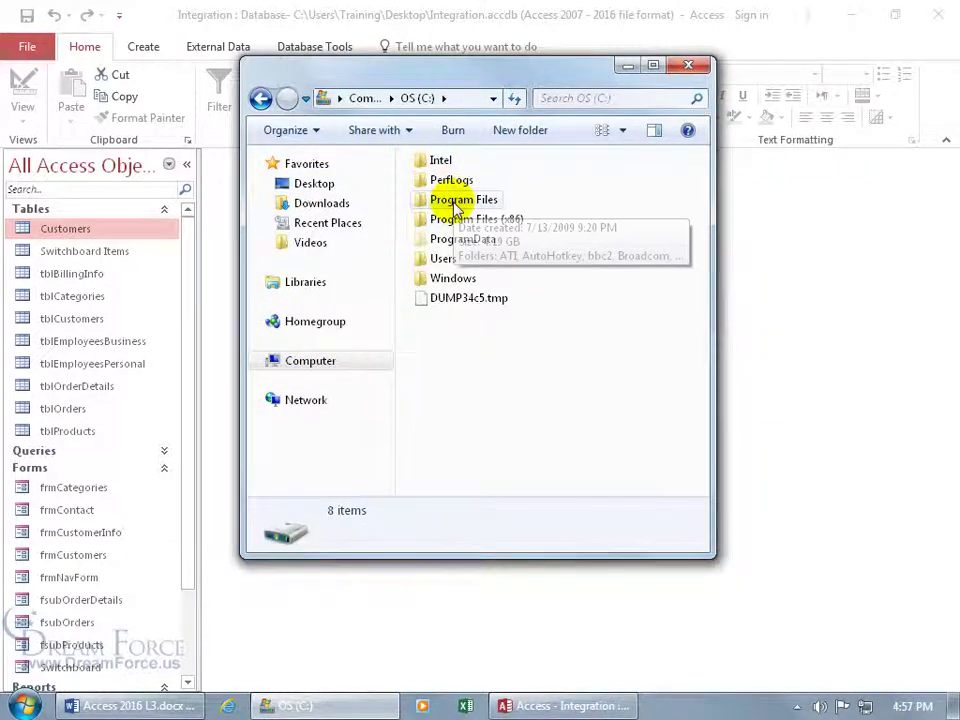
double_click(455, 201)
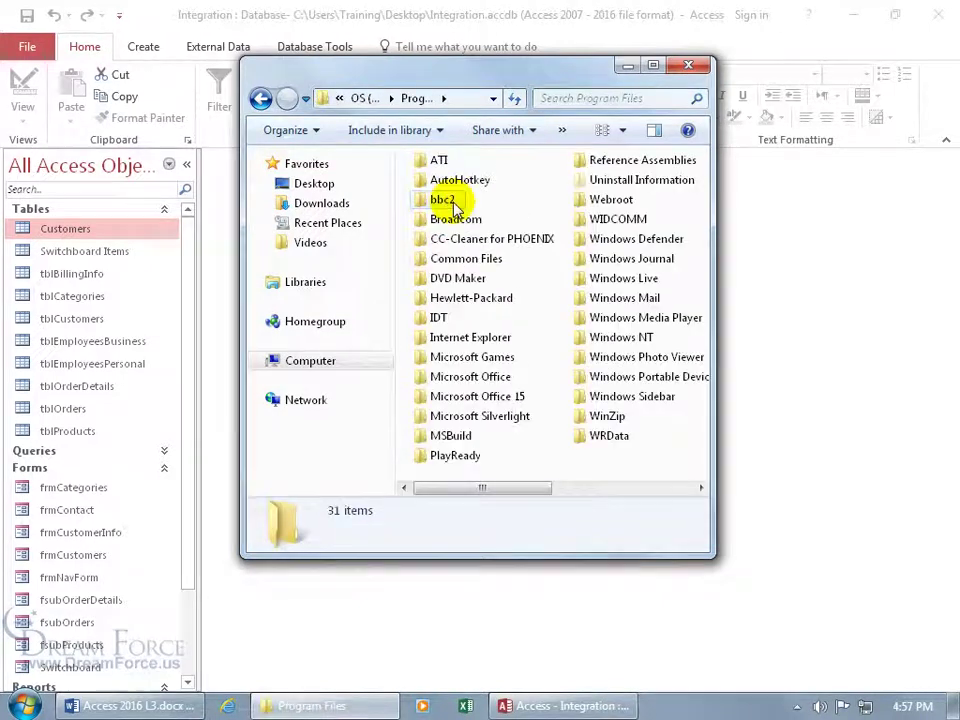
double_click(468, 377)
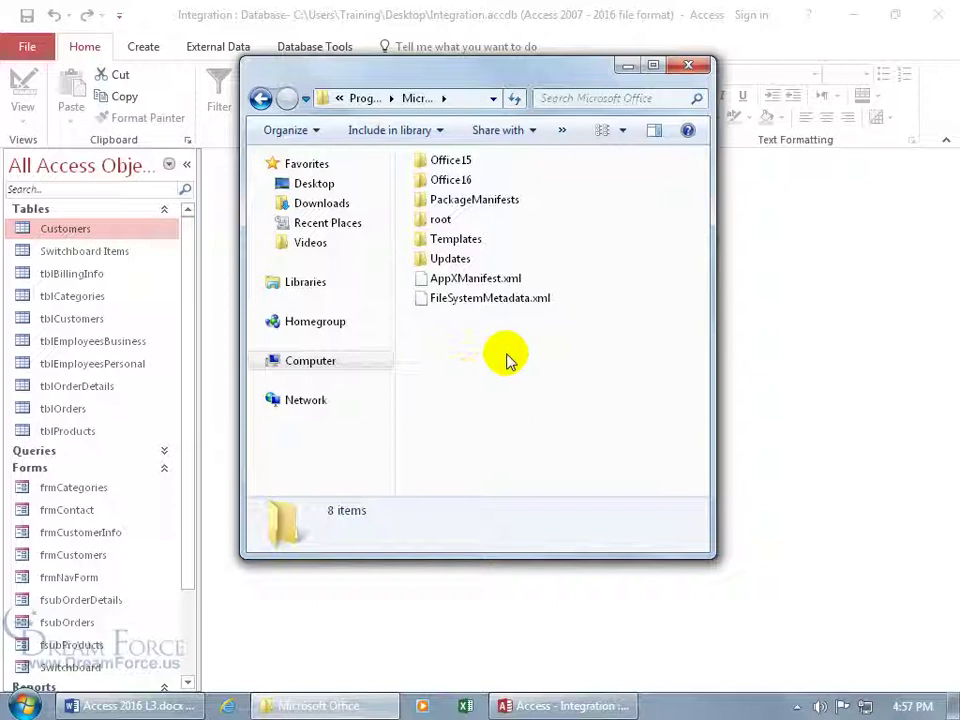
Search the Microsoft Office folder for 'selfcert' and launch SELFCERT.EXE
click(560, 97)
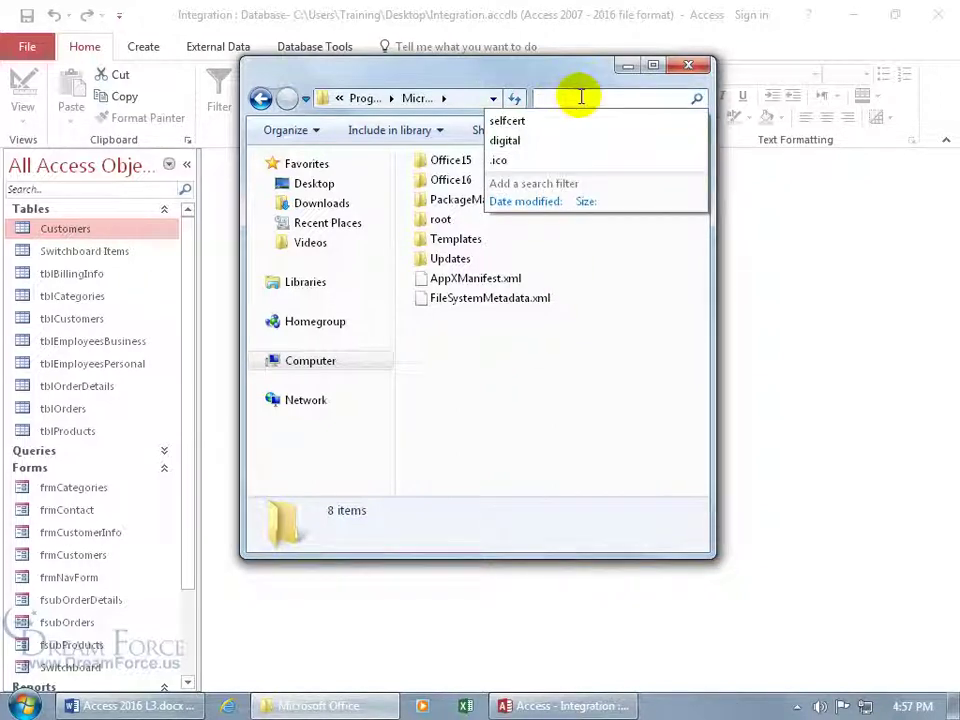
text(selfc)
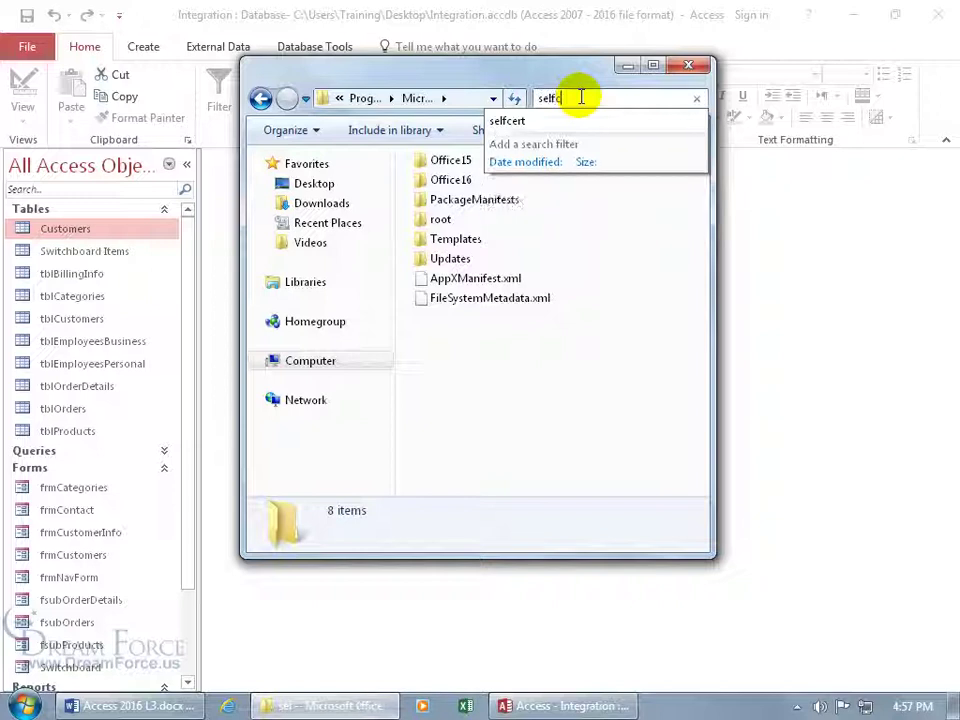
text(ert)
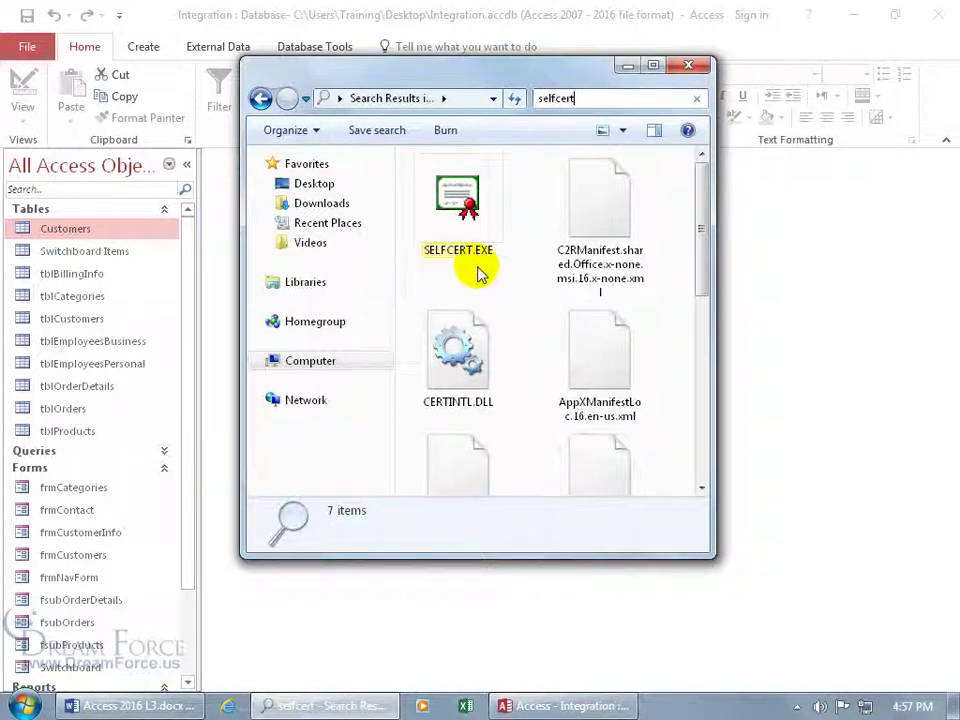
double_click(466, 205)
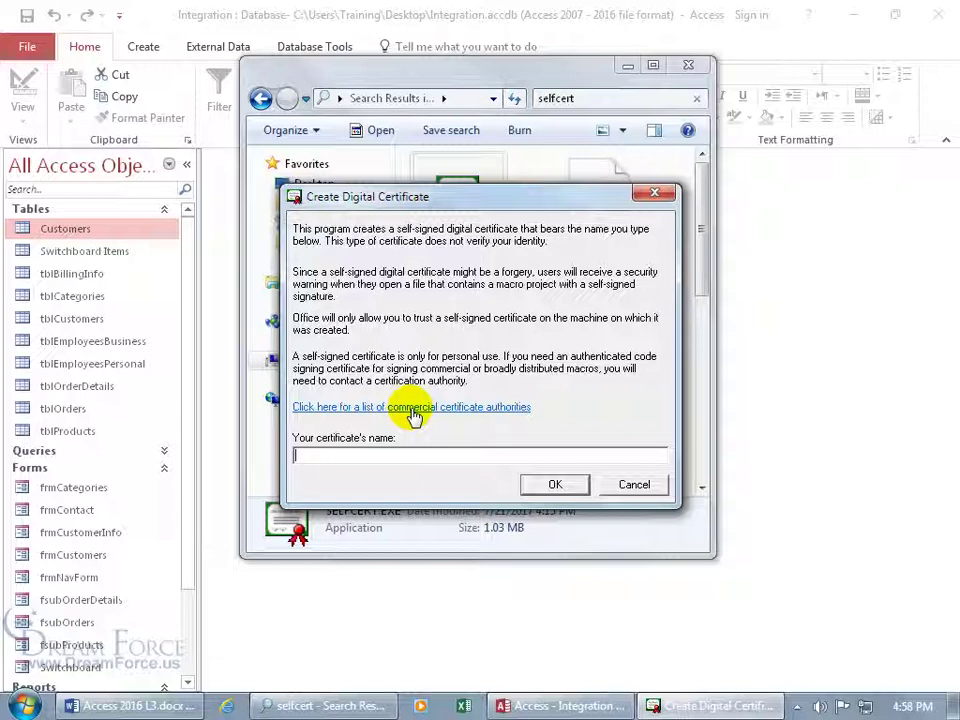
Follow Microsoft's commercial certificate authority list to Comodo Group's site and its SSL certificates page
click(412, 410)
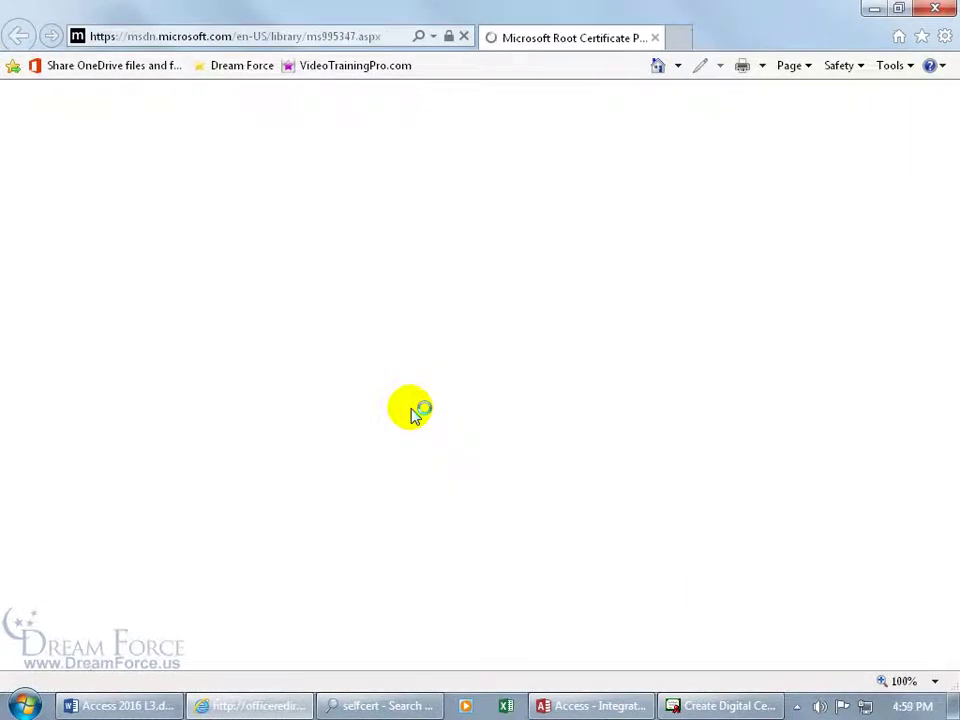
scroll(412, 410, down, 5)
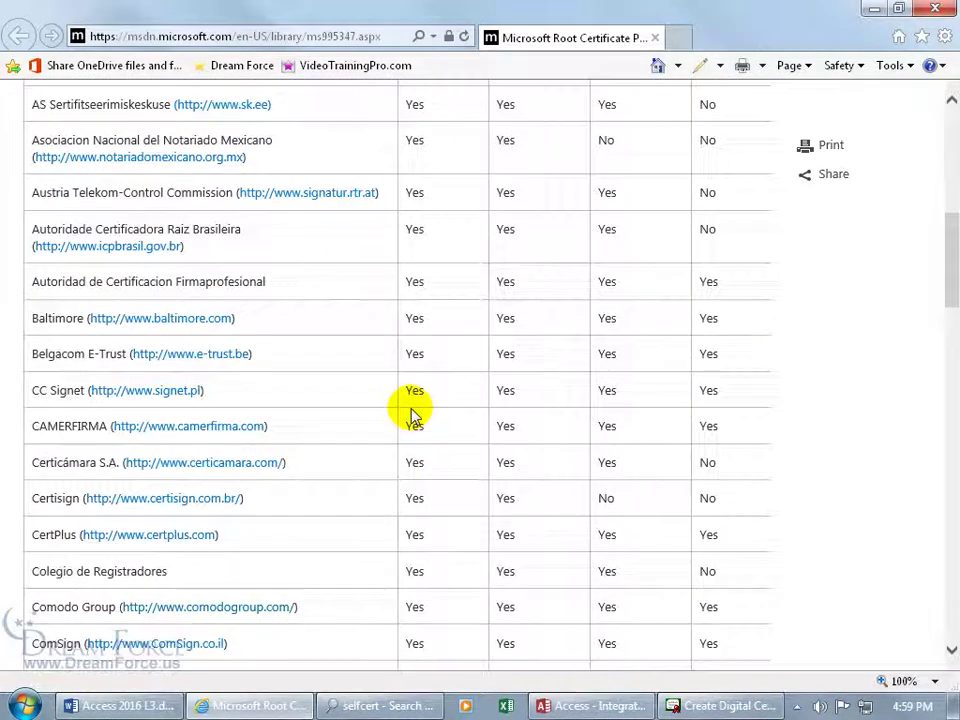
scroll(412, 410, down, 3)
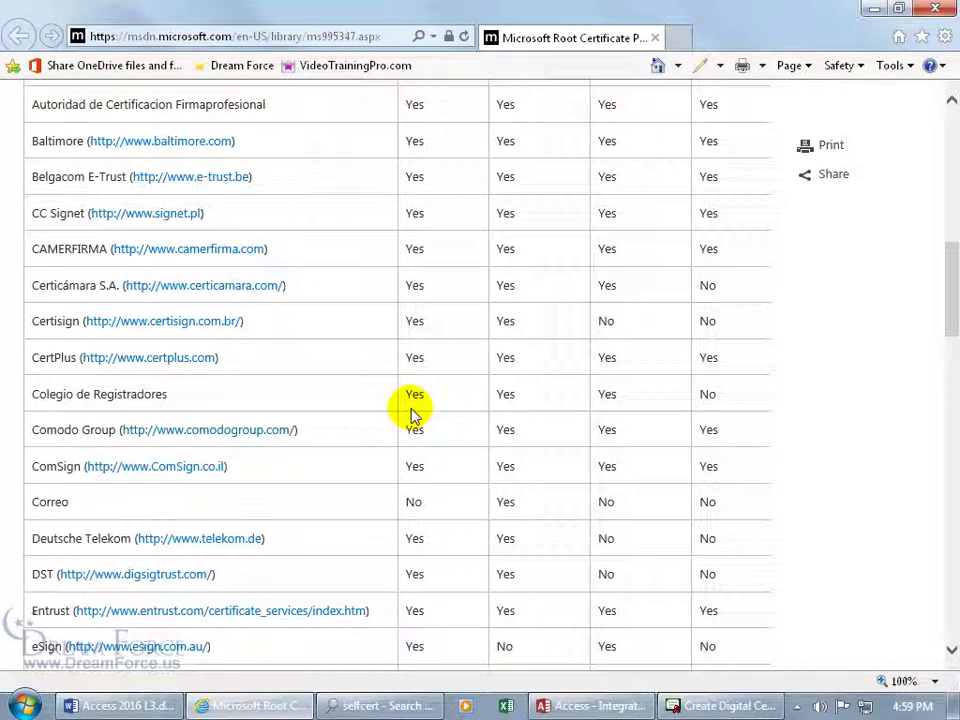
click(215, 437)
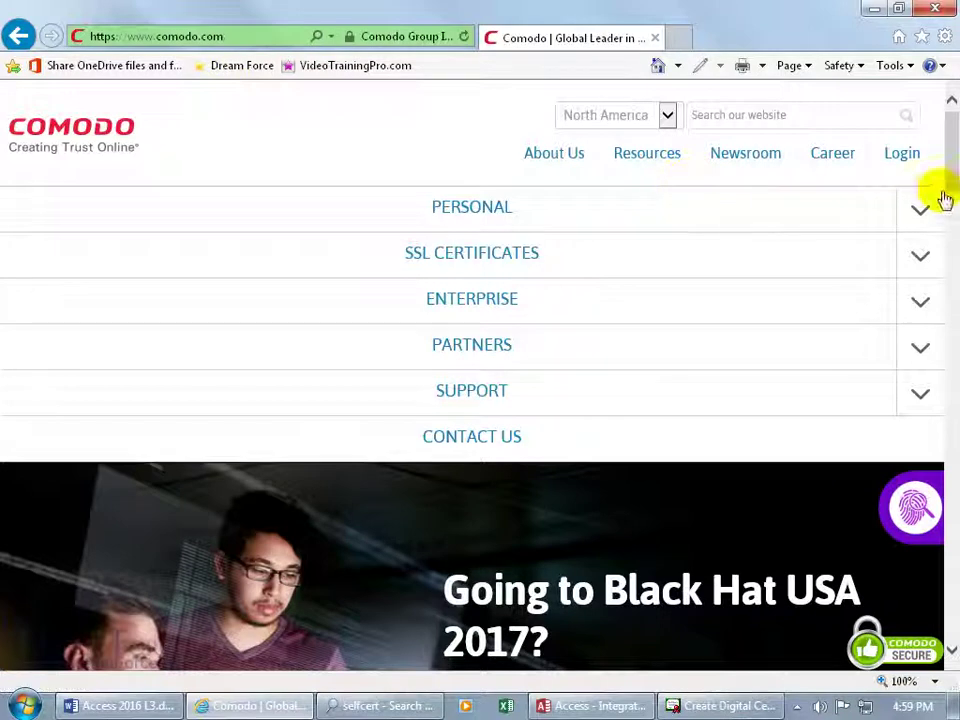
drag(945, 195, 945, 424)
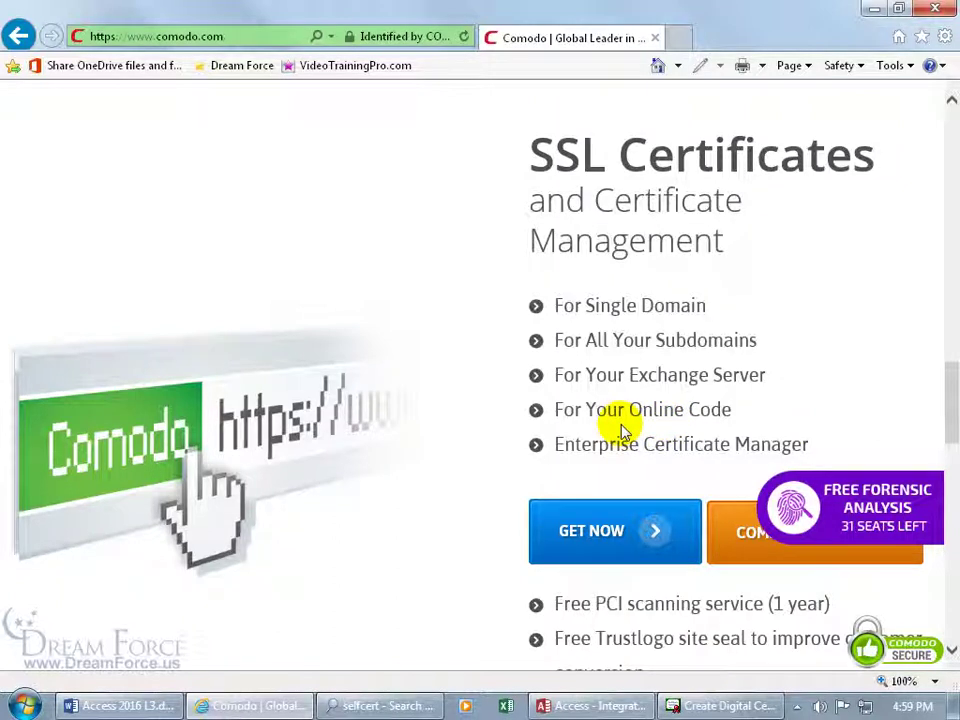
click(617, 538)
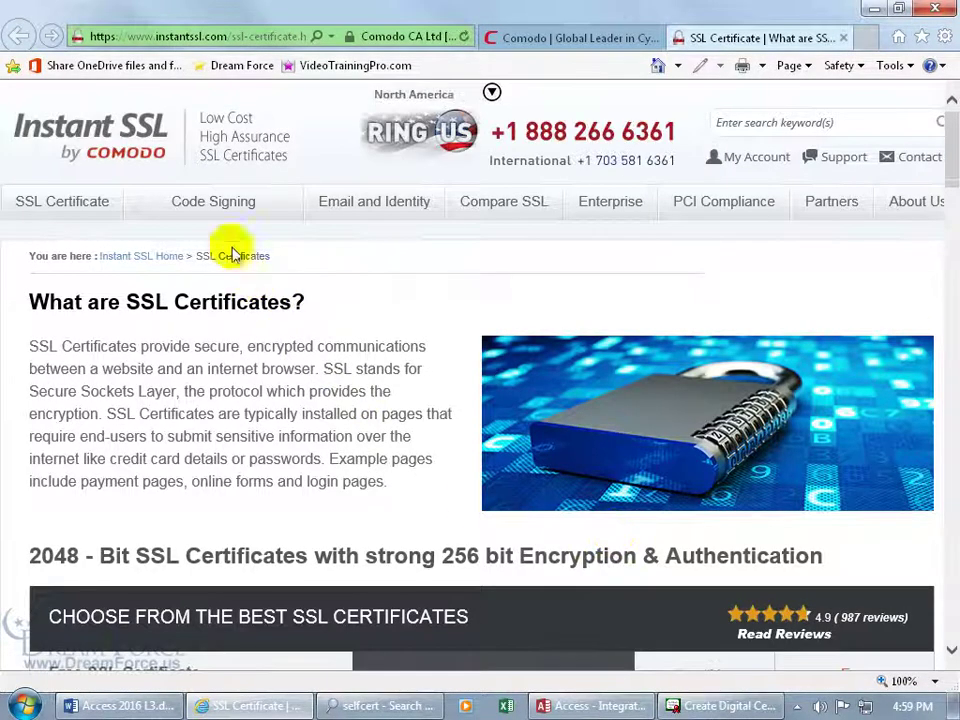
View Comodo's Code Signing Certificates prices and supported platforms, then close Internet Explorer
mouse_move(209, 213)
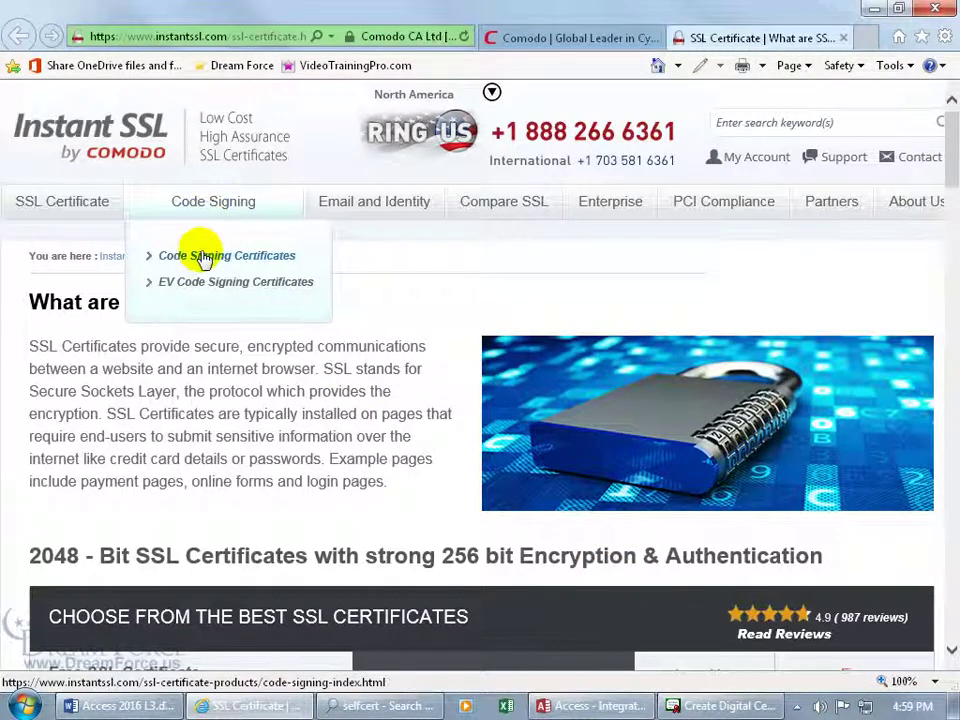
click(212, 208)
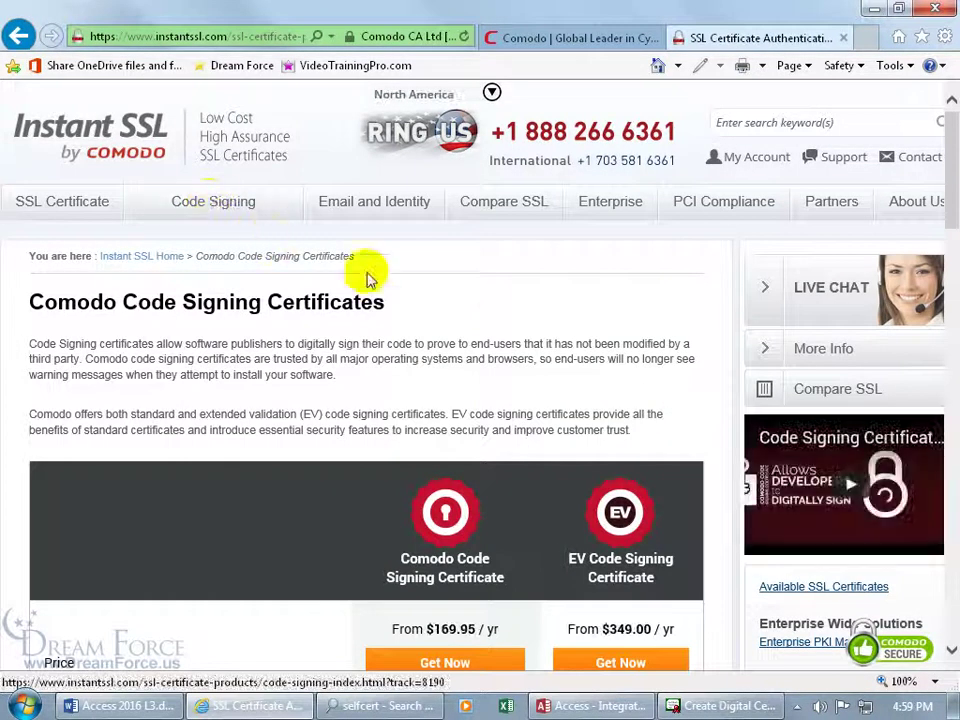
scroll(521, 300, down, 3)
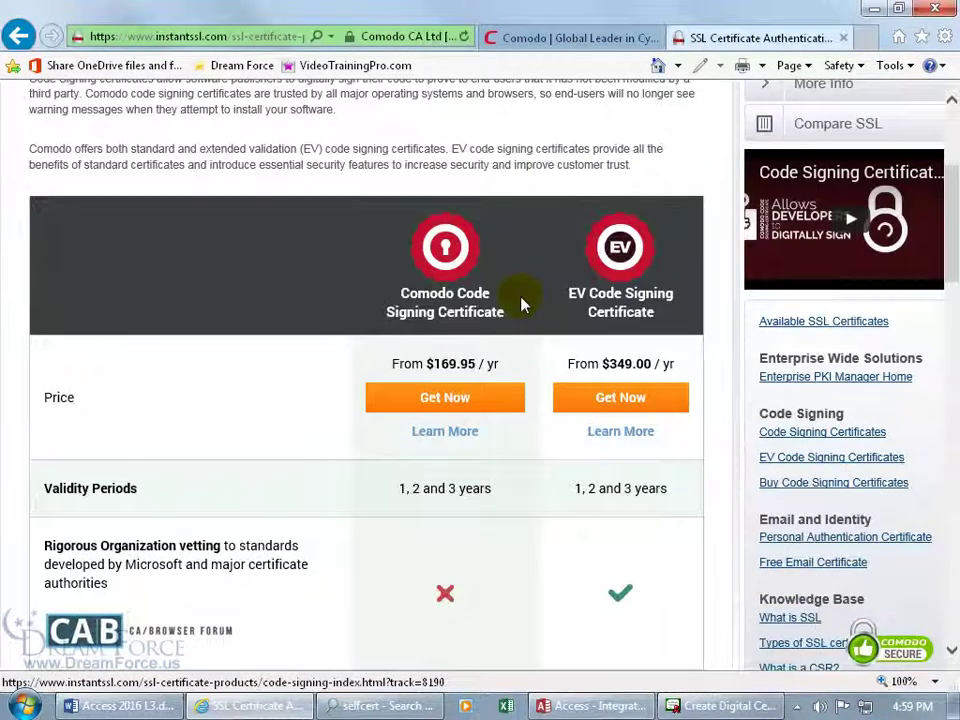
scroll(521, 302, down, 1)
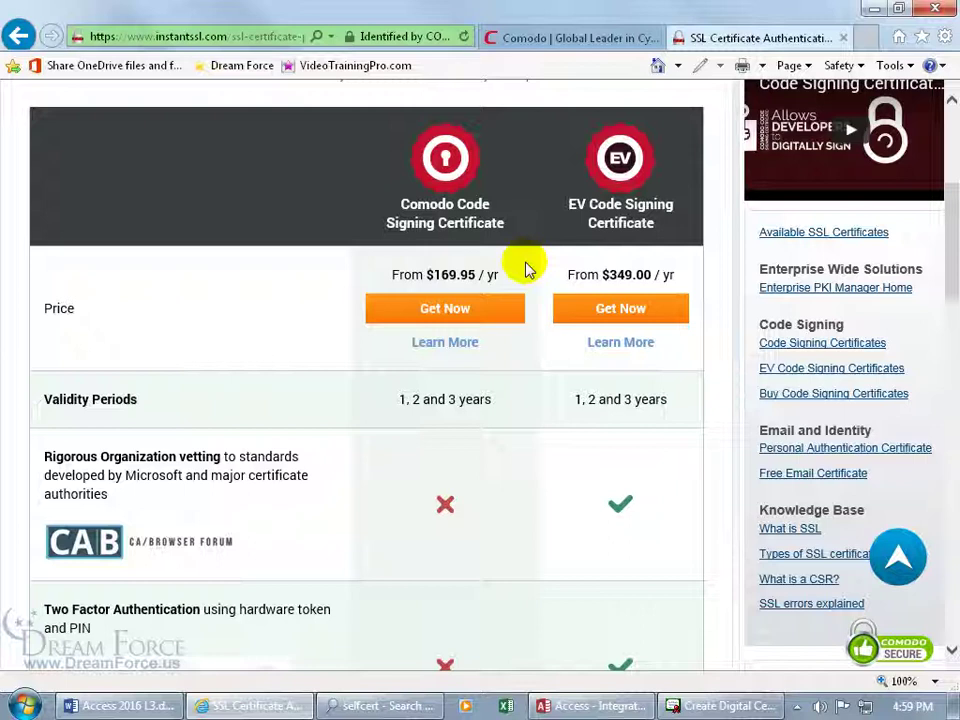
scroll(527, 270, down, 8)
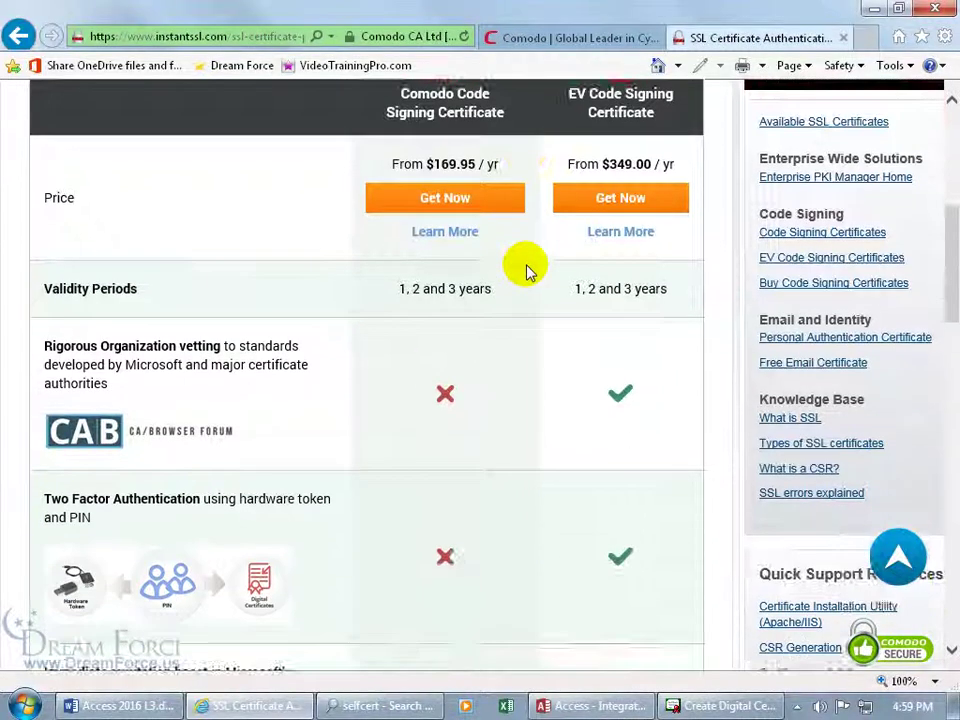
scroll(527, 270, down, 1)
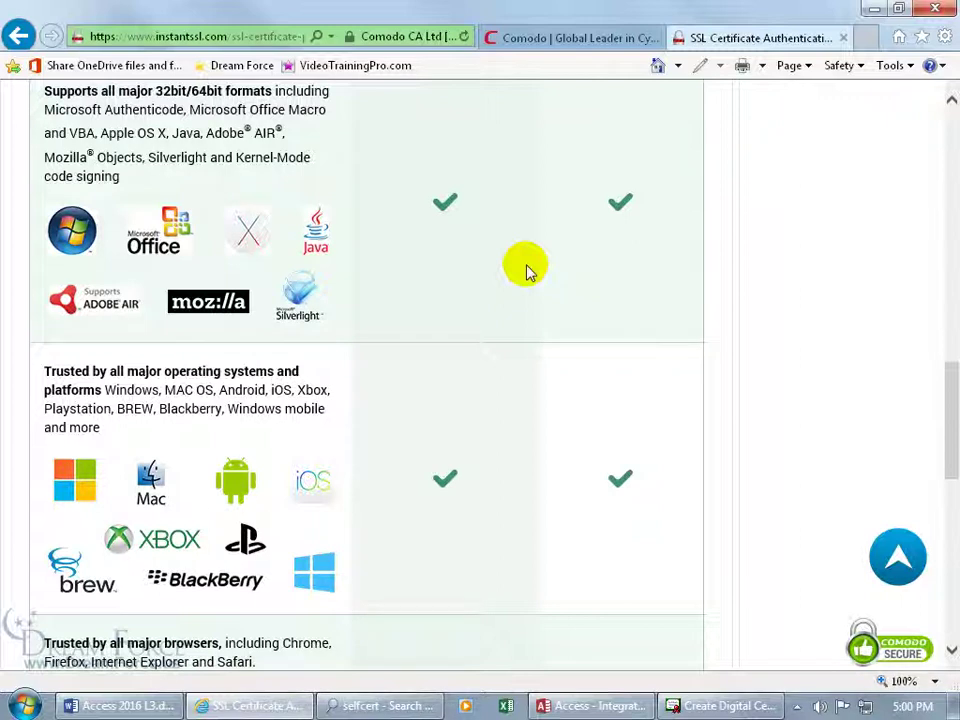
click(935, 8)
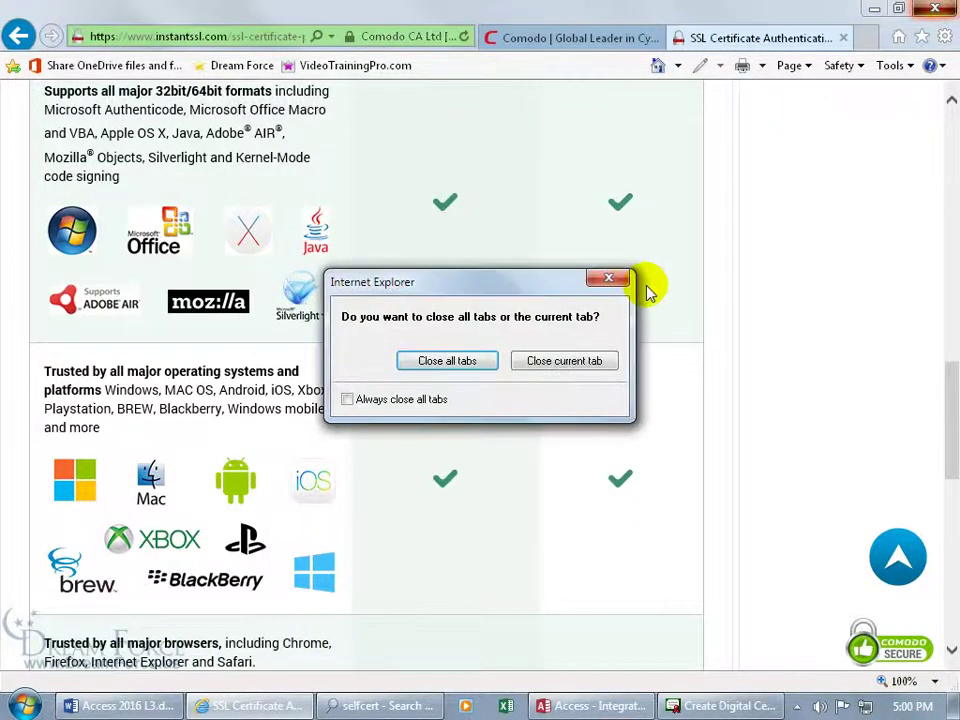
Create a self-signed certificate under the user's name in SelfCert, then close the selfcert search window
click(486, 362)
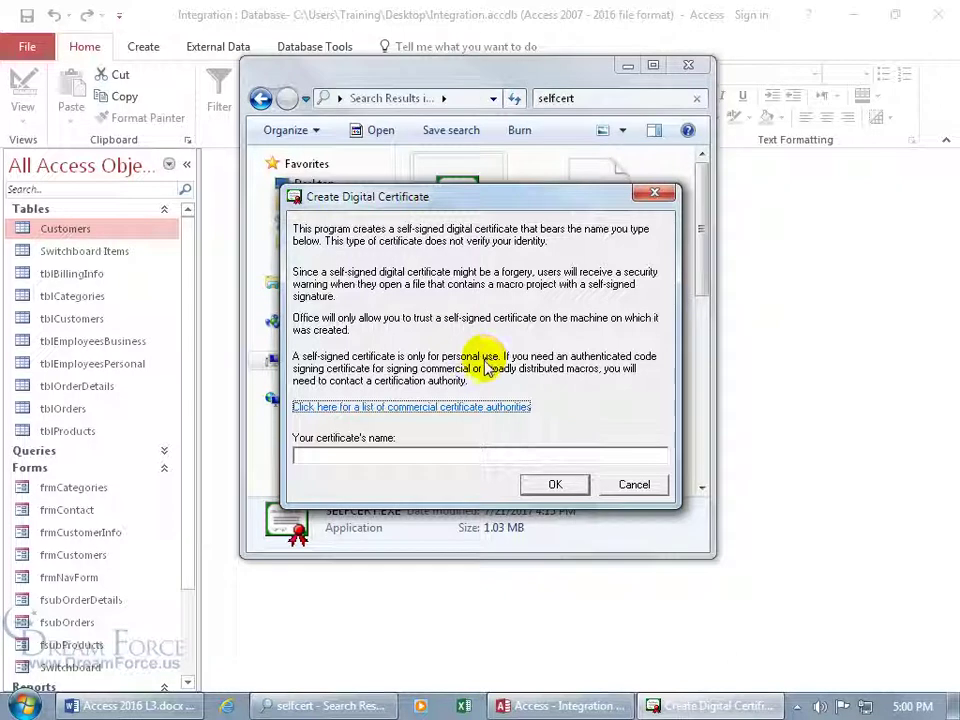
click(410, 453)
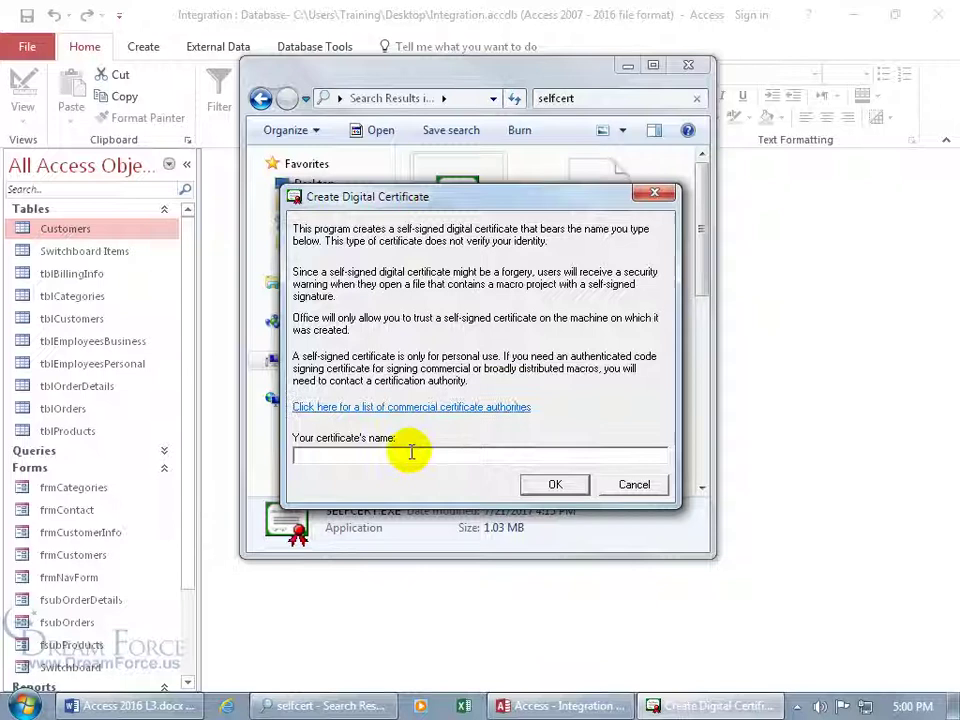
text(Kirt Kershaw)
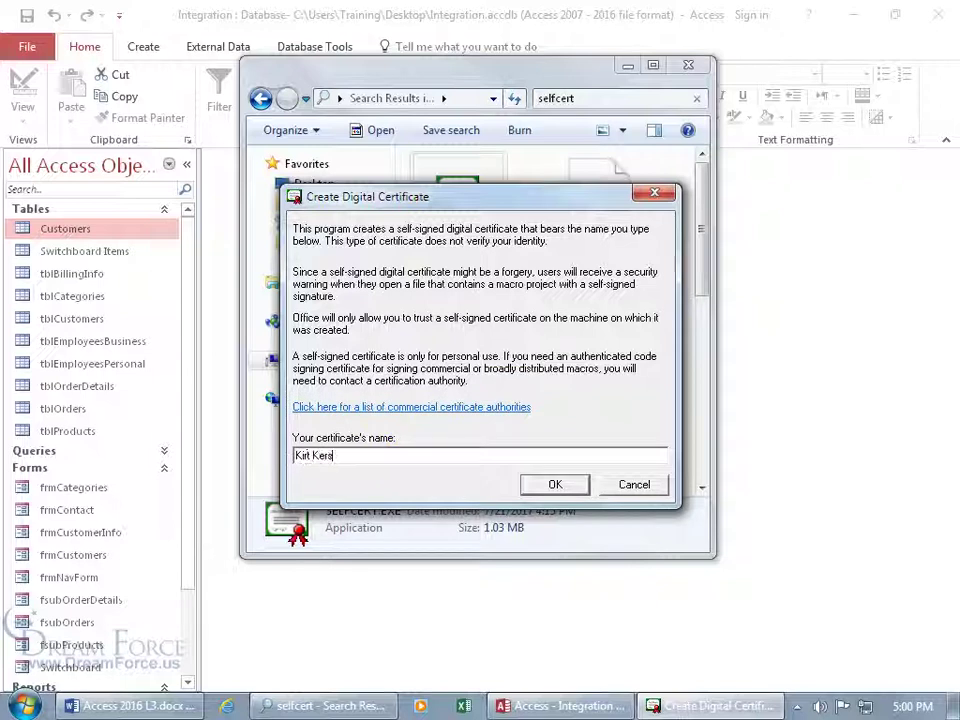
click(572, 487)
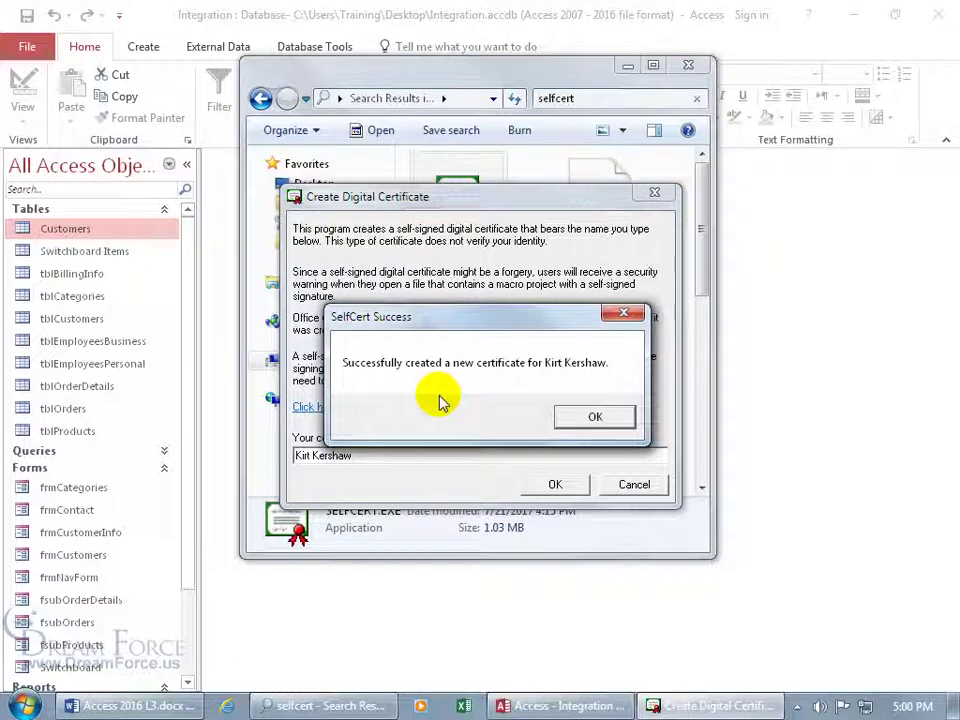
click(598, 418)
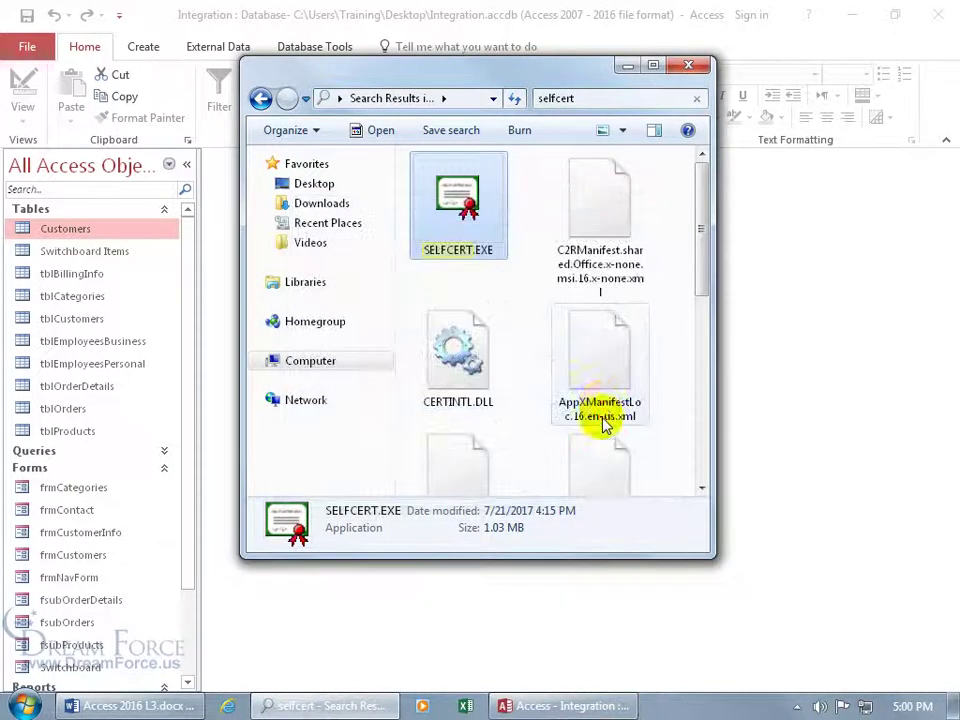
click(688, 66)
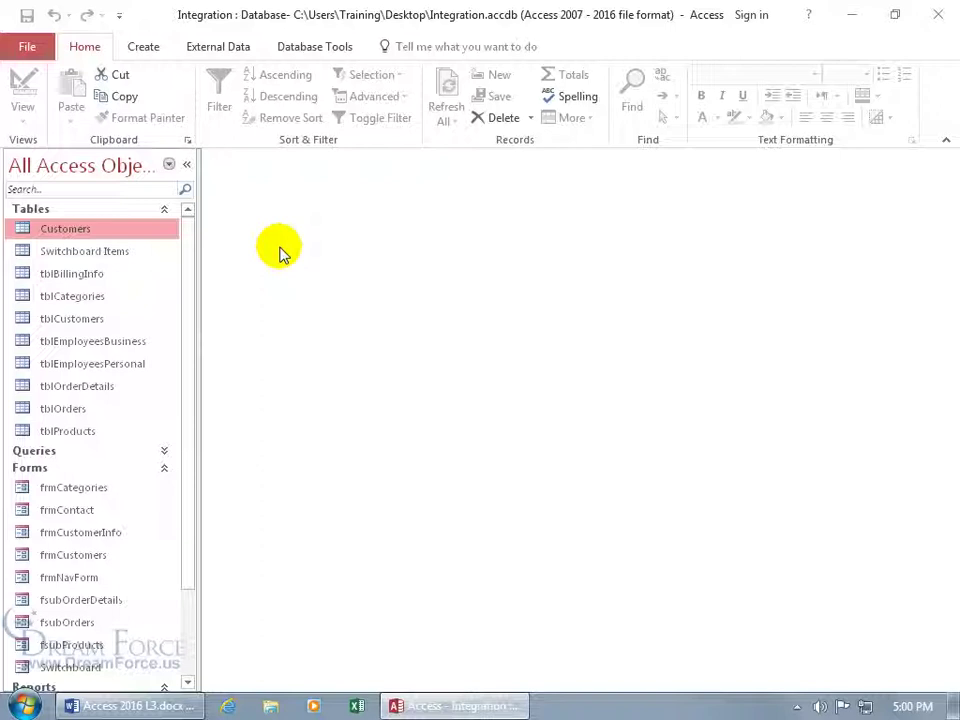
Try Package and Sign with the first, purchased certificate and dismiss the unfit-for-code-signing warning
click(27, 47)
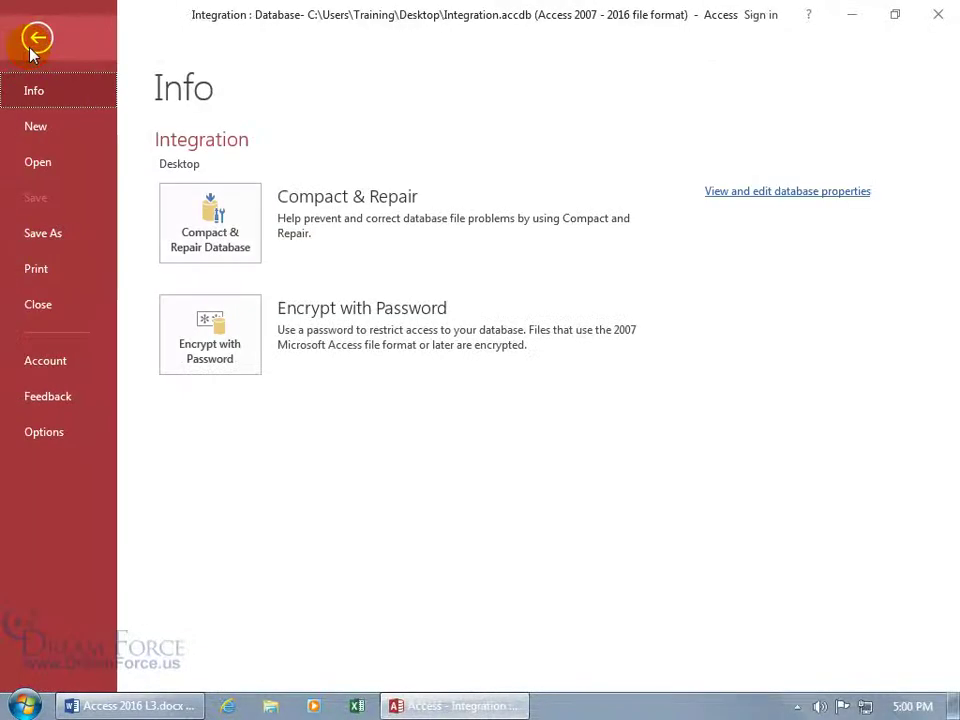
click(44, 236)
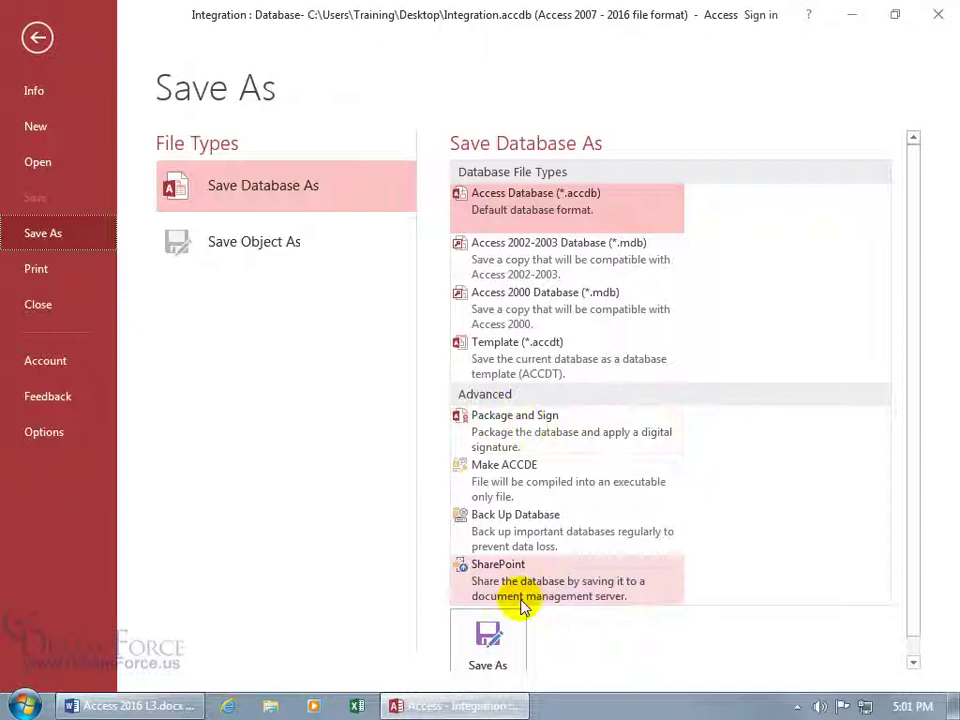
click(534, 436)
double_click(534, 436)
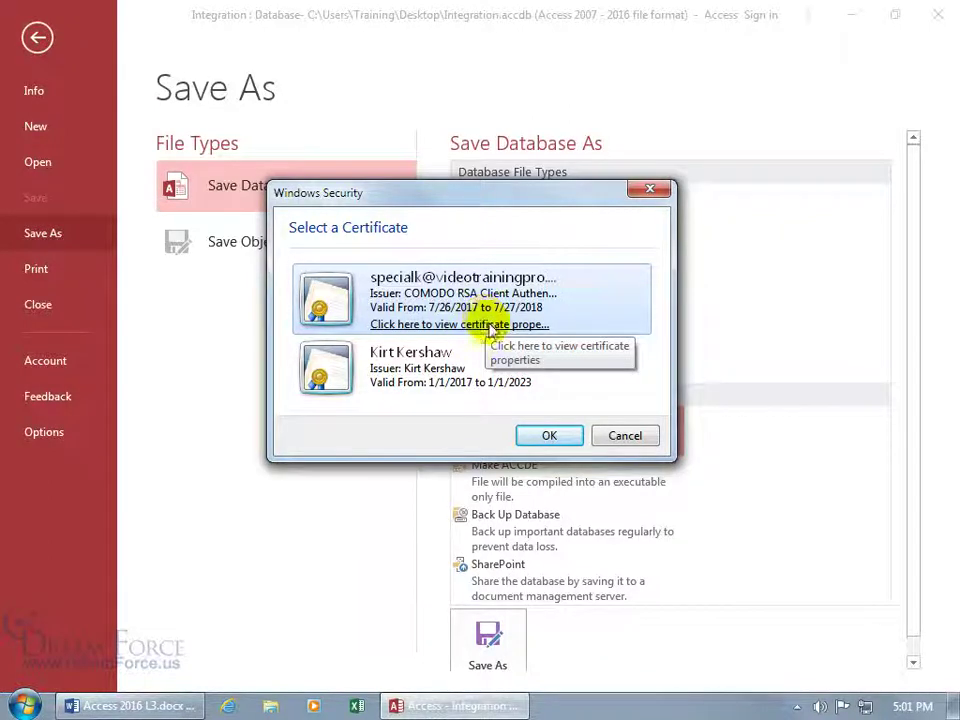
click(551, 435)
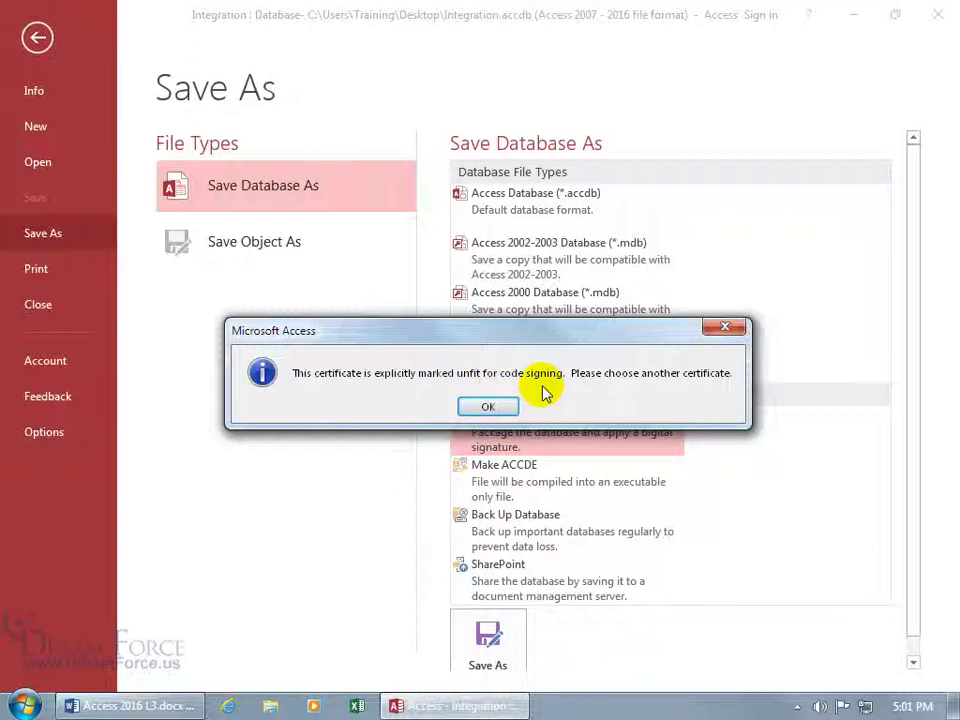
click(495, 407)
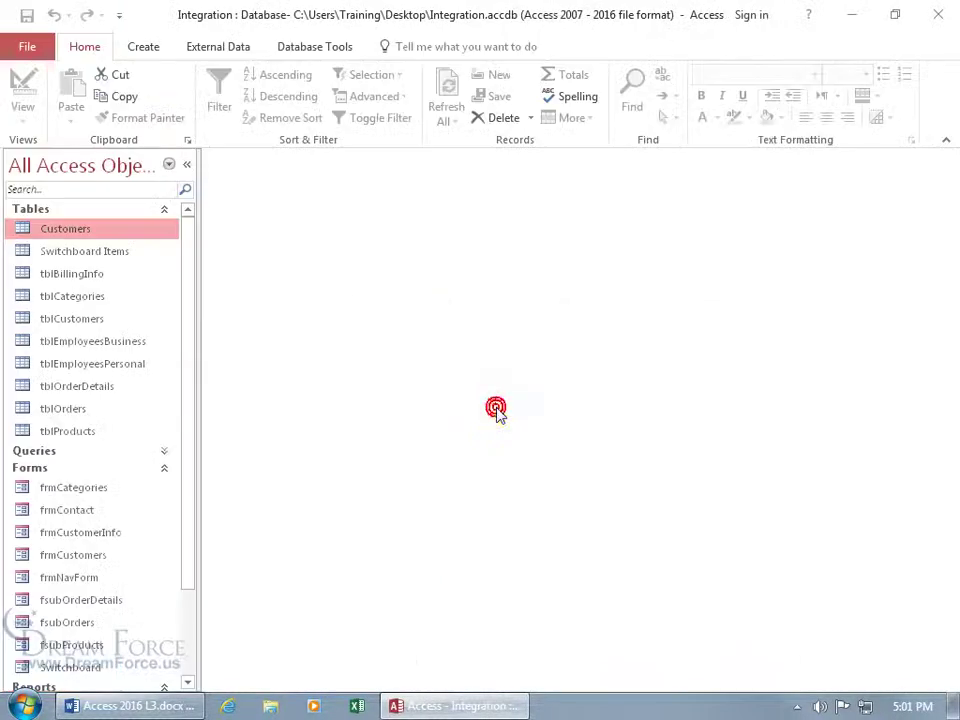
Run Package and Sign with the self-signed certificate, reaching the Integration.accdc save dialog on the Desktop
click(28, 47)
click(50, 234)
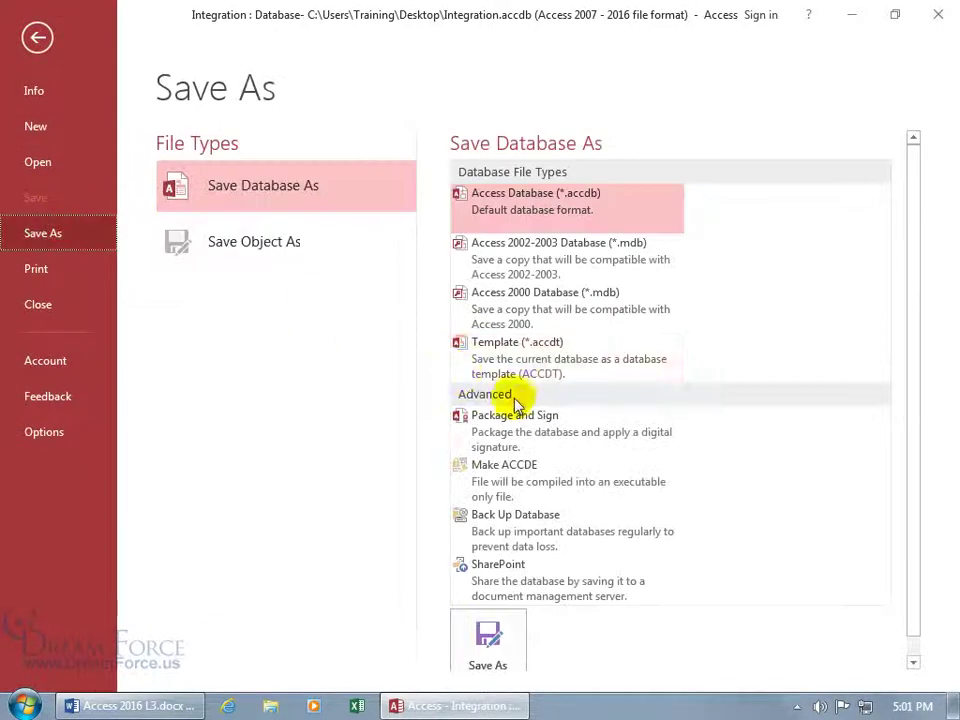
double_click(538, 437)
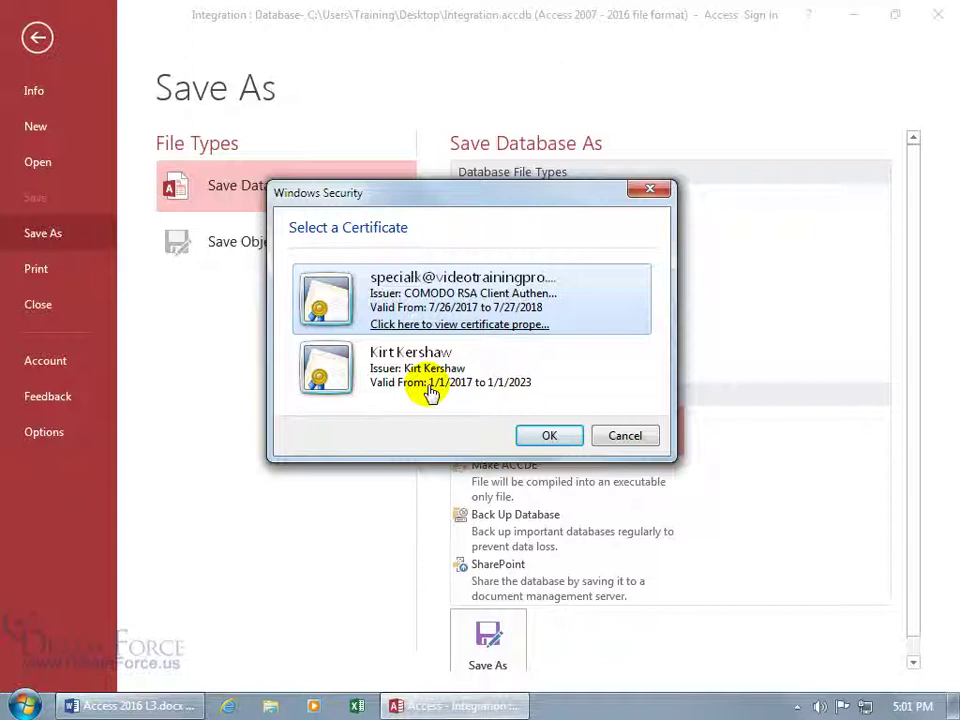
click(428, 382)
click(533, 437)
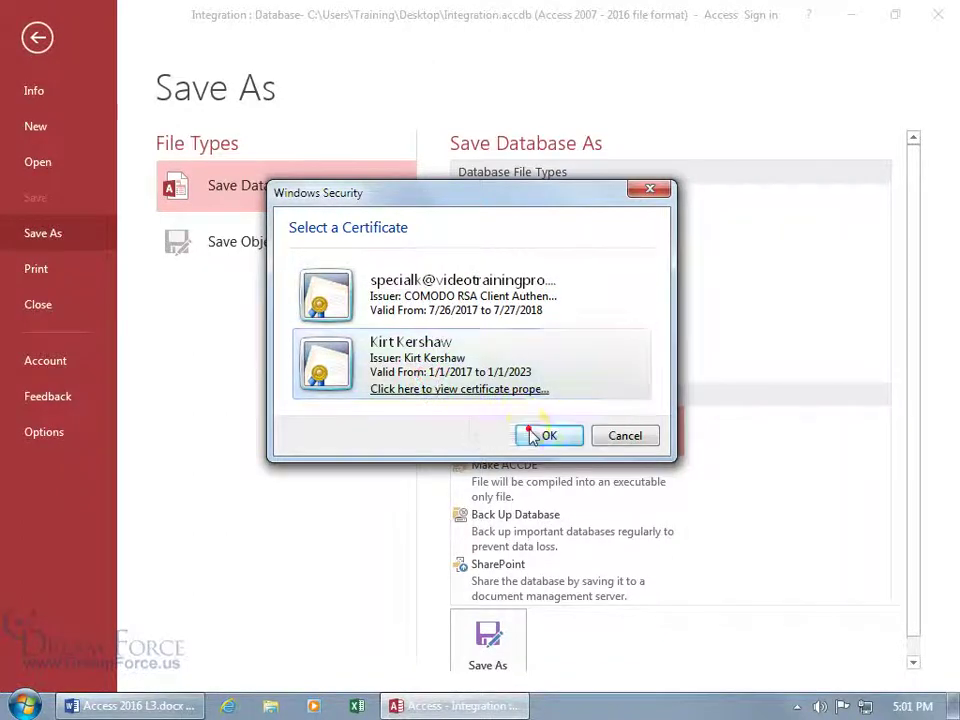
drag(300, 26, 490, 134)
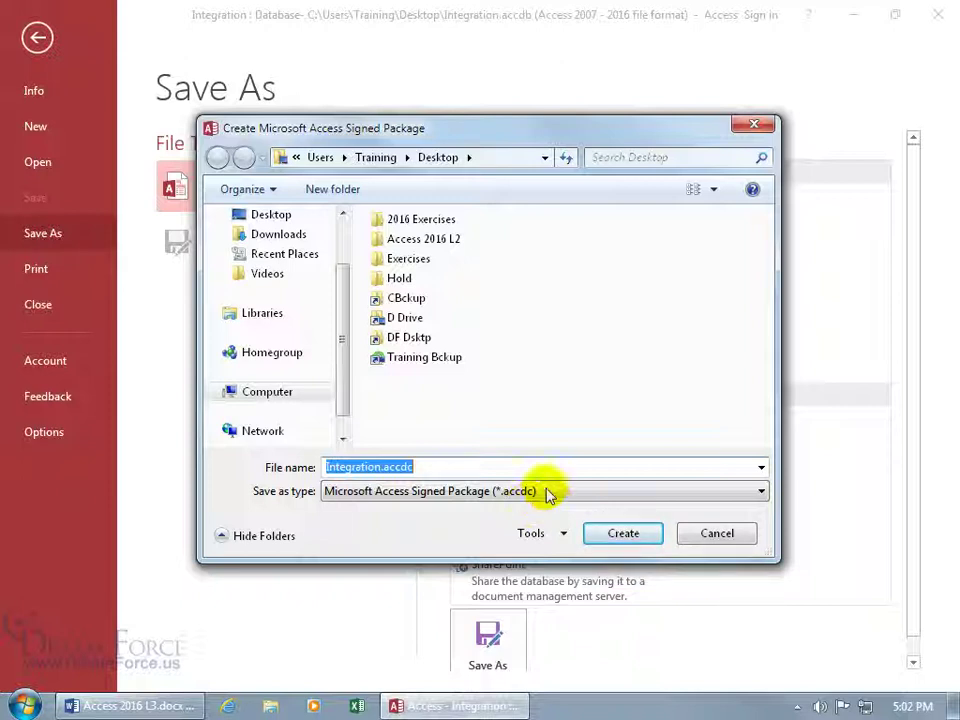
Create Integration.accdc, close Access, and place it below Integration.accdb mid-desktop
click(619, 532)
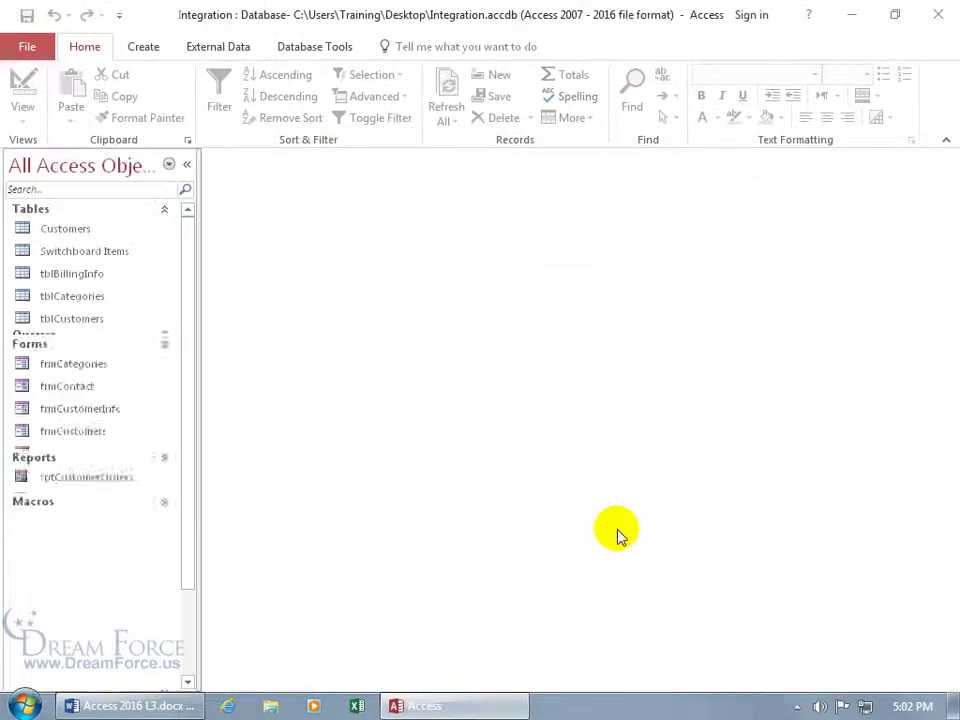
click(950, 20)
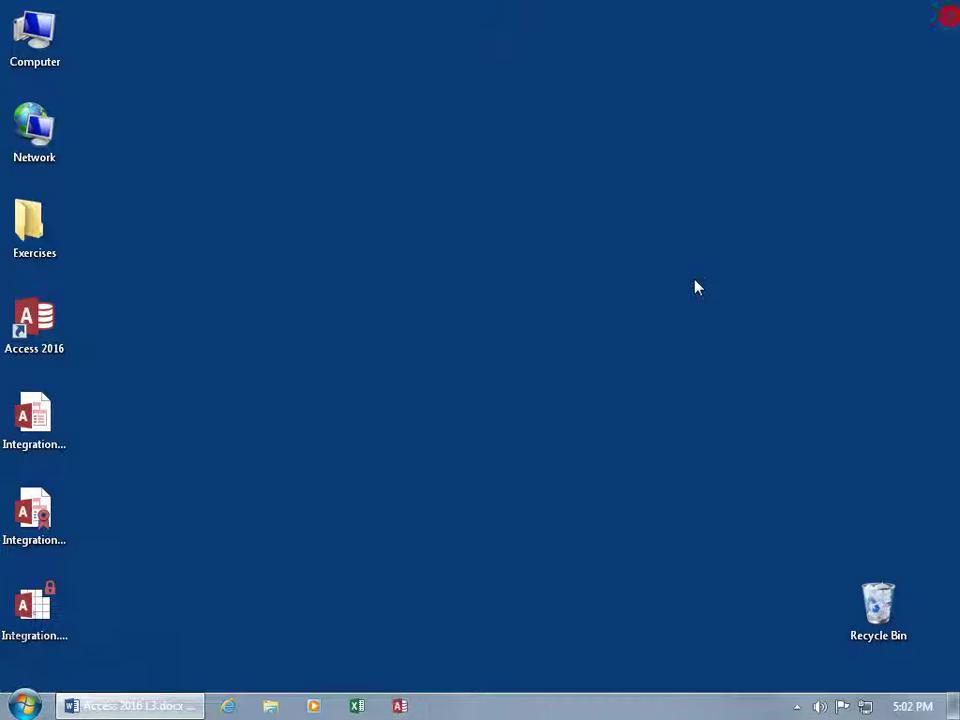
drag(60, 410, 480, 312)
click(44, 517)
drag(44, 517, 478, 425)
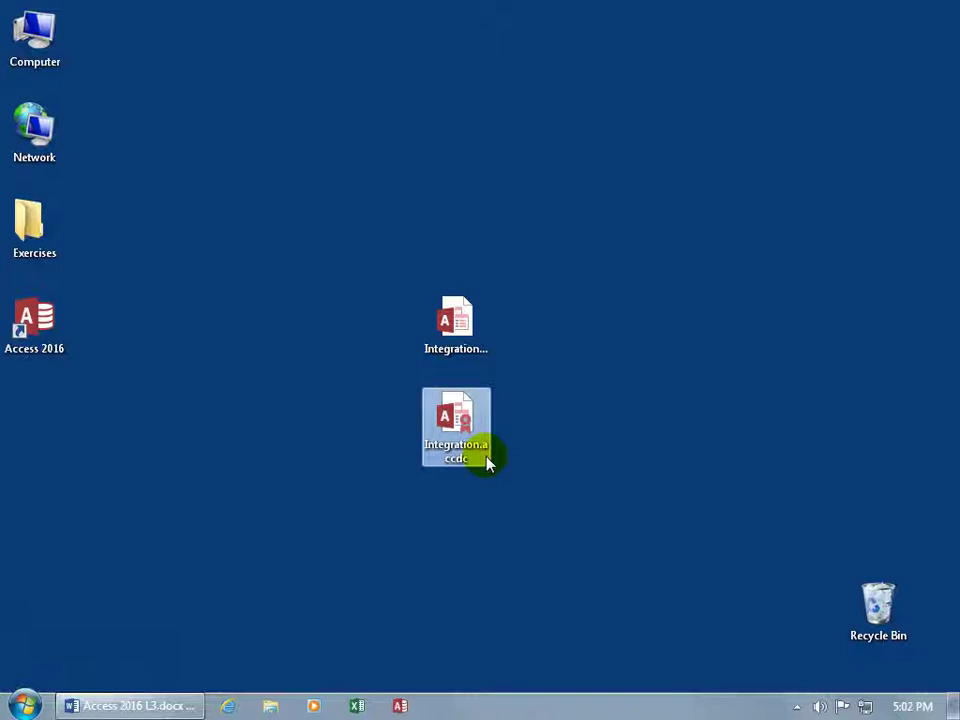
Select Integration.accdb and Integration.accdc in turn to compare the two files
mouse_move(472, 470)
click(480, 350)
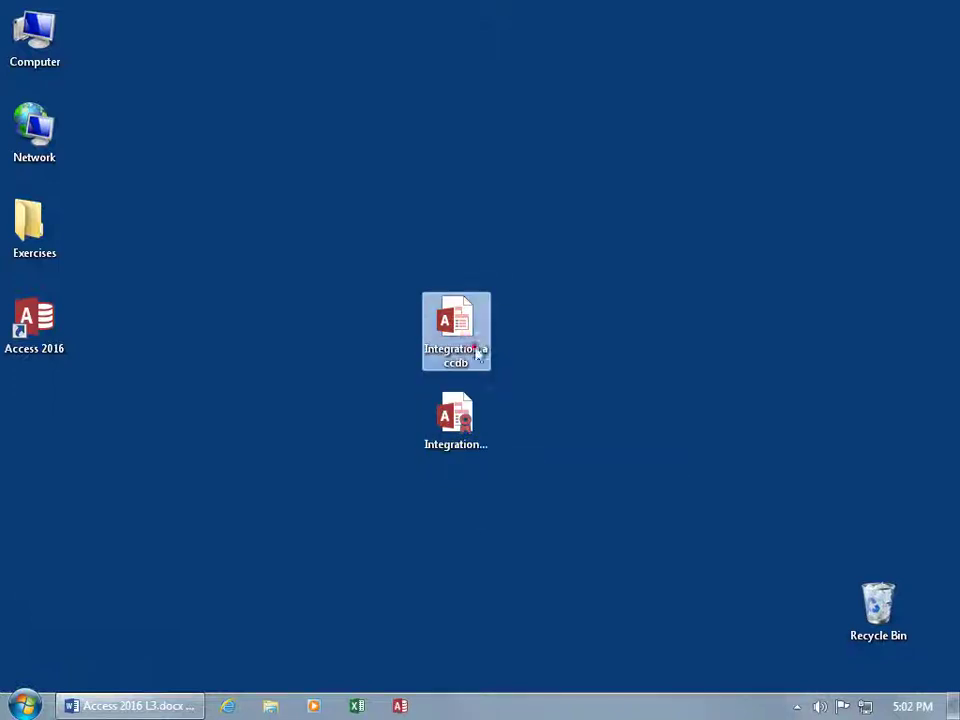
ctrl+click(472, 398)
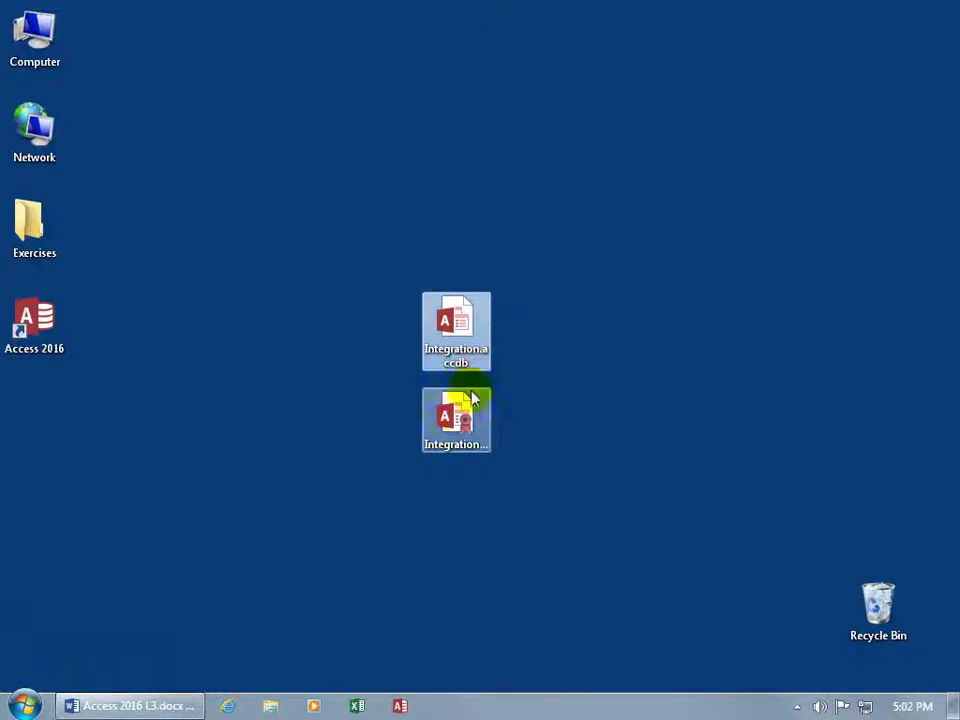
click(463, 440)
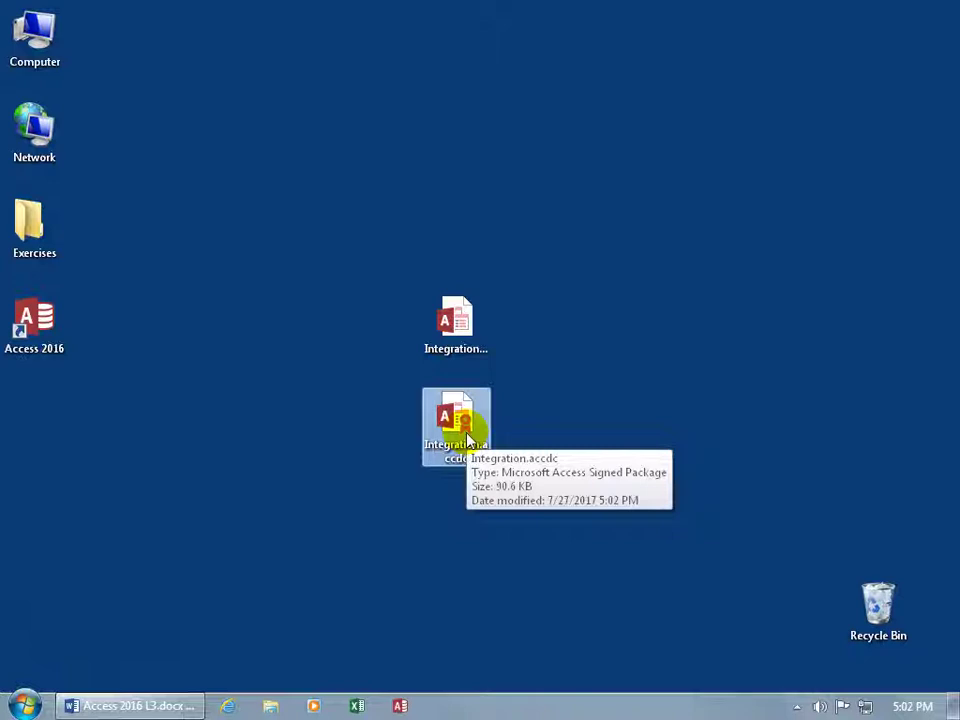
Open Integration.accdc past the security notice and append '_digitally' to the extracted file name
double_click(467, 440)
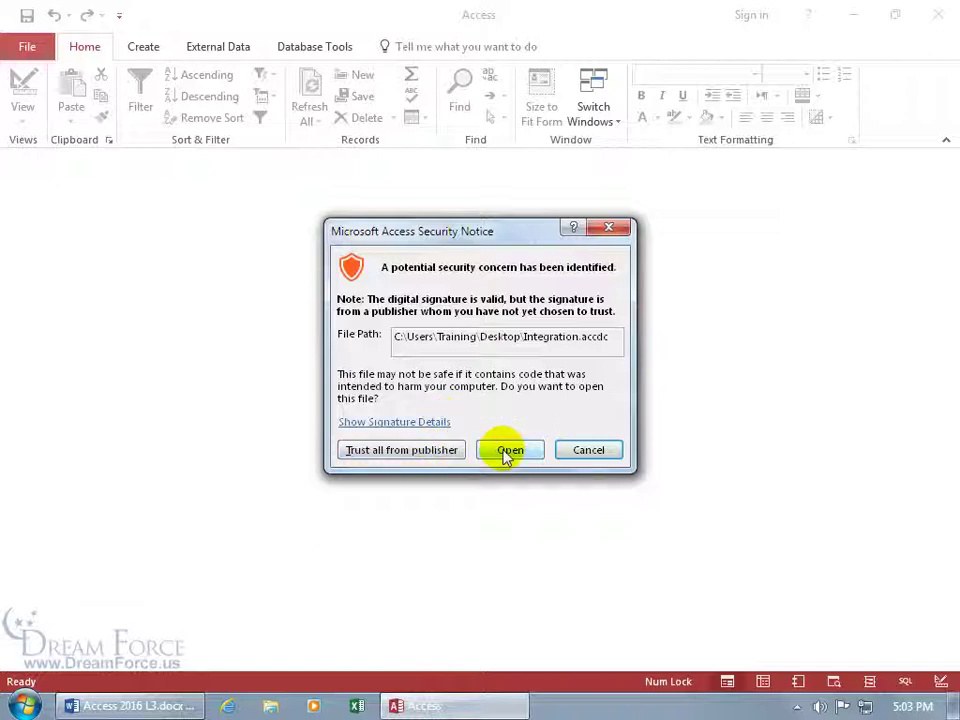
click(507, 451)
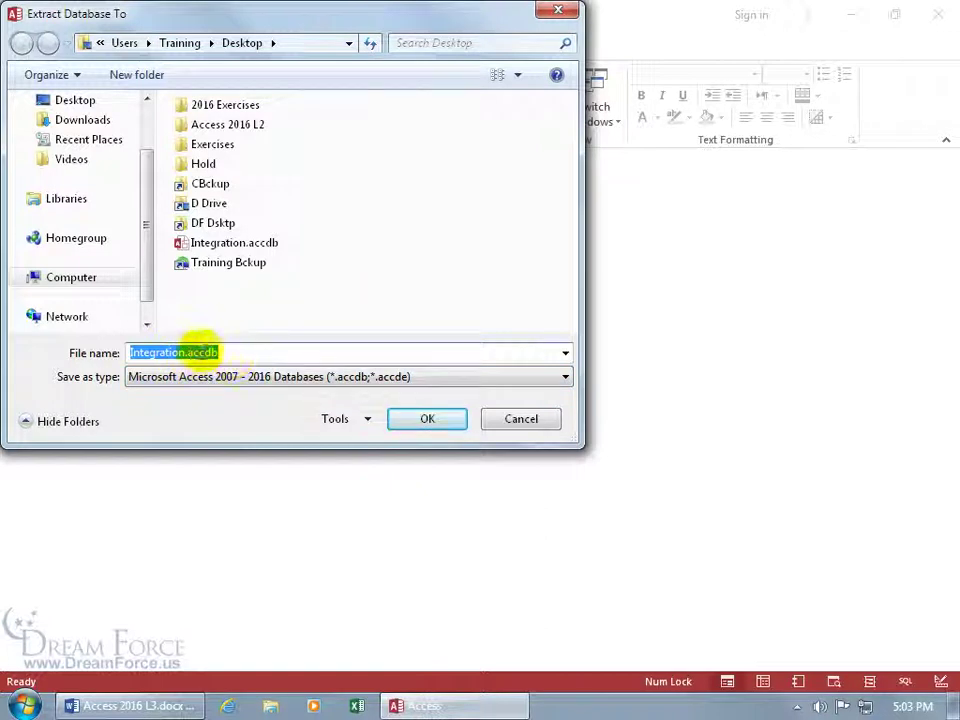
click(184, 352)
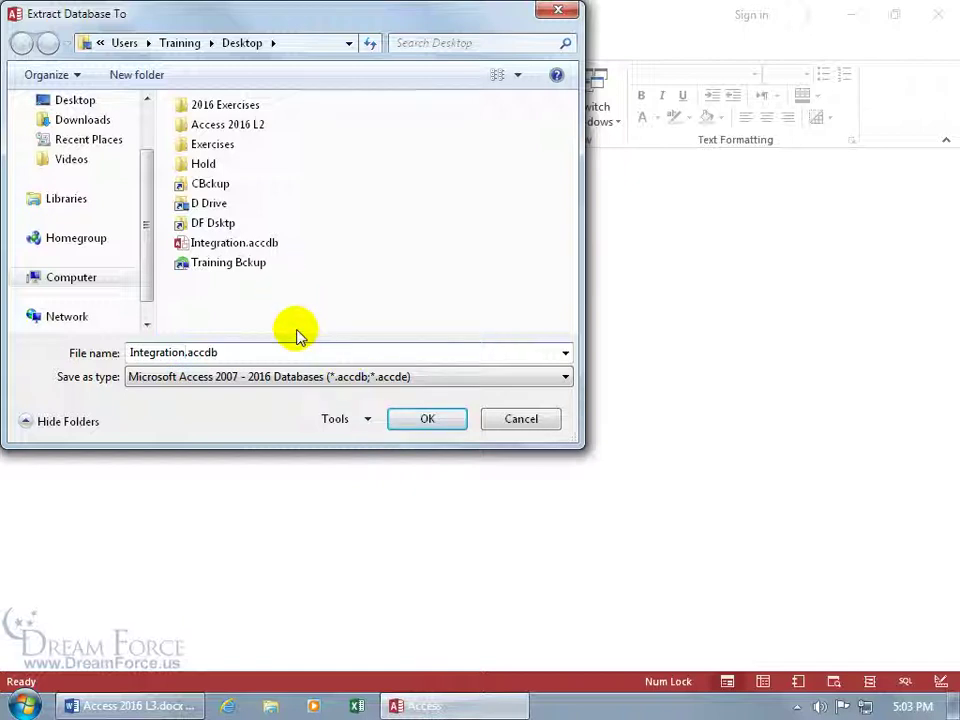
text(_digital)
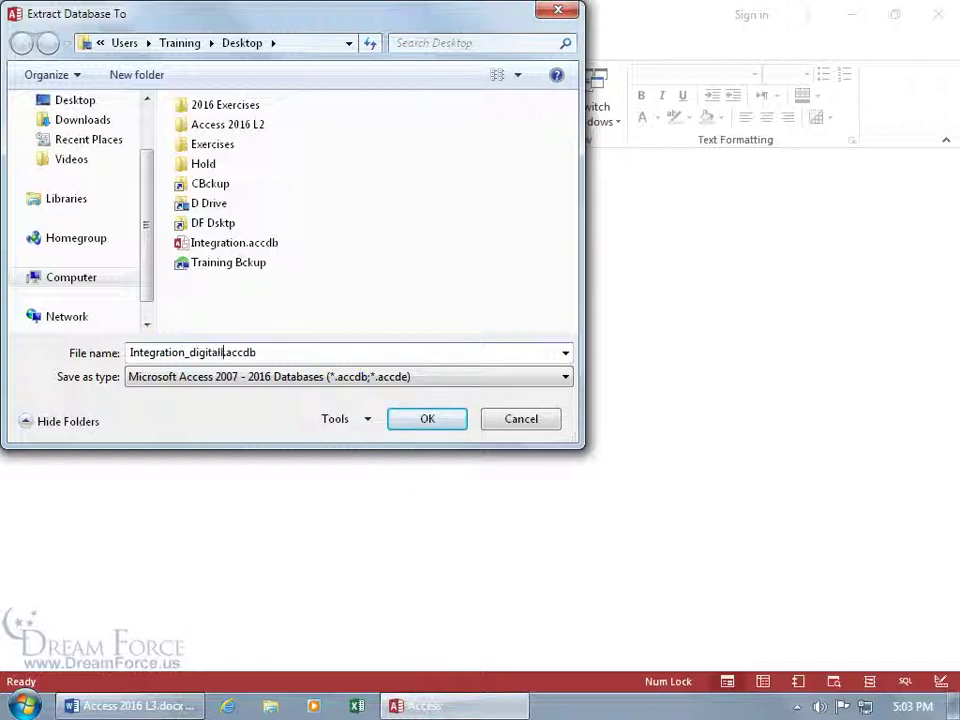
text(ly)
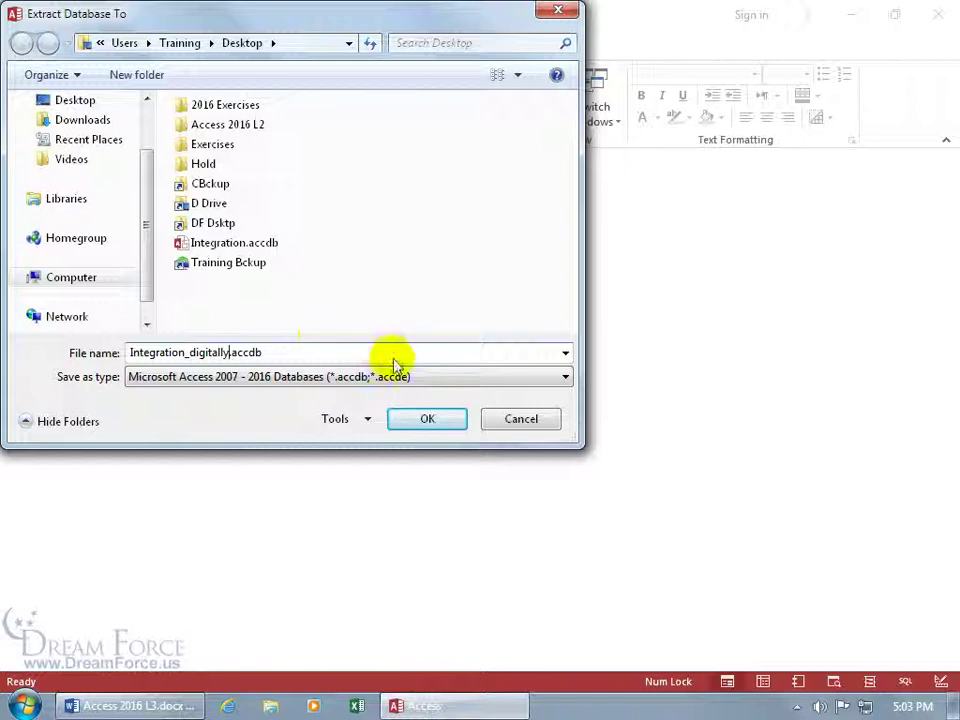
Extract Integration_digitally.accdb, close Access, and line it up beneath Integration.accdc and Integration.accdb
click(425, 419)
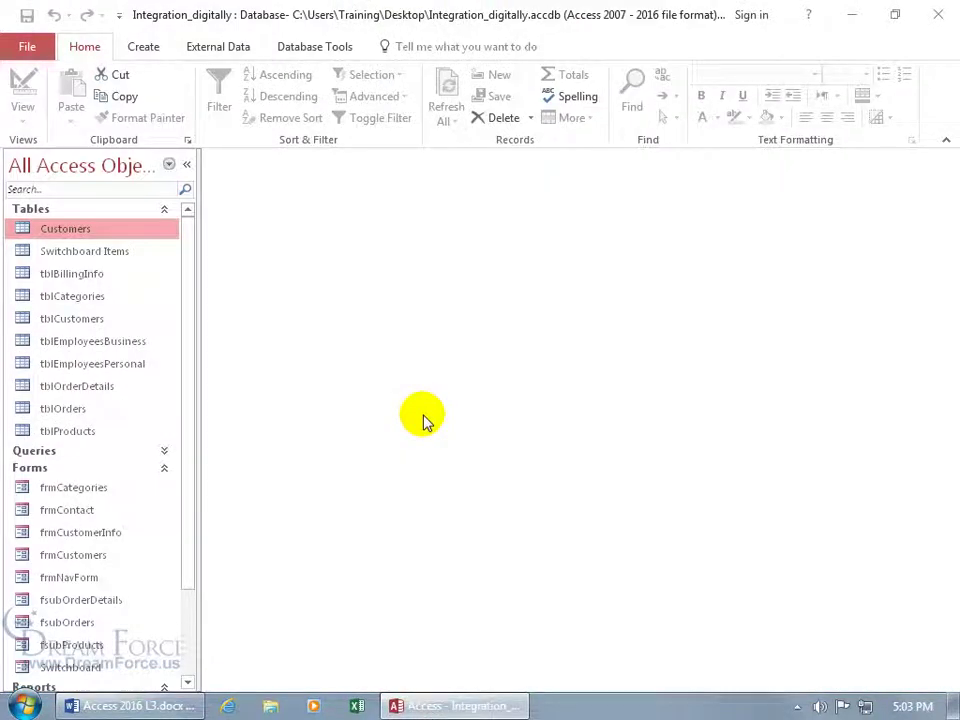
click(938, 18)
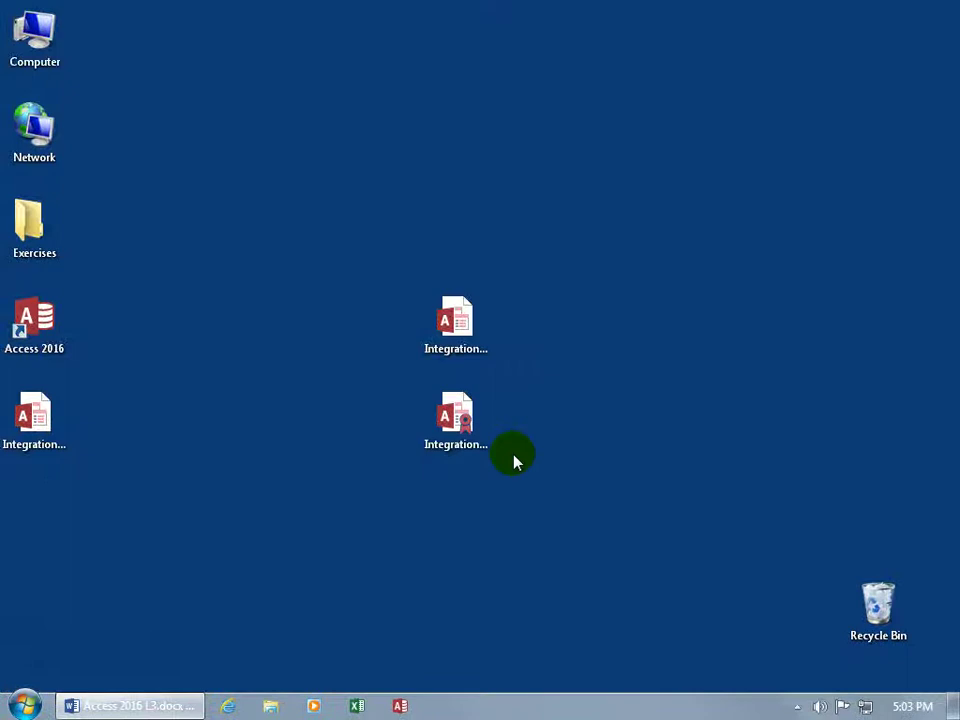
drag(71, 422, 450, 505)
drag(457, 341, 459, 421)
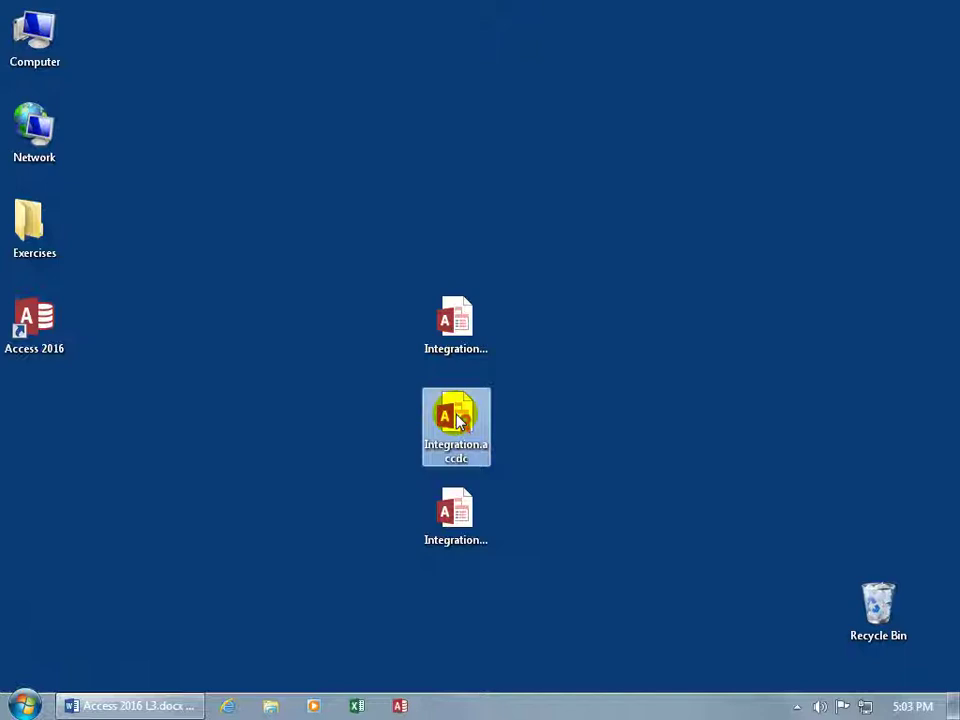
click(480, 520)
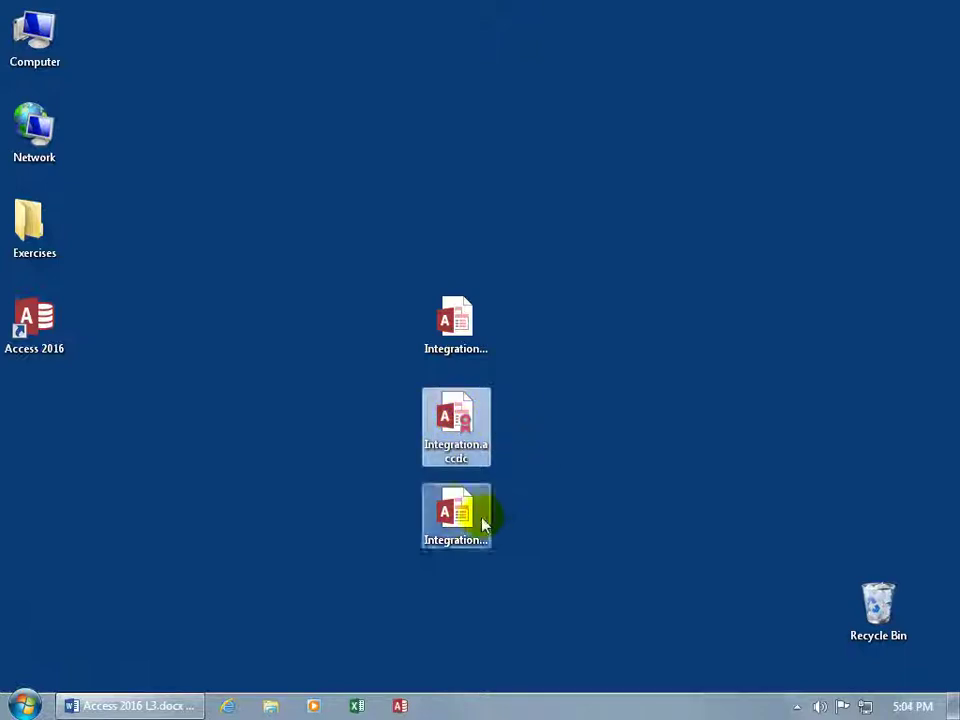